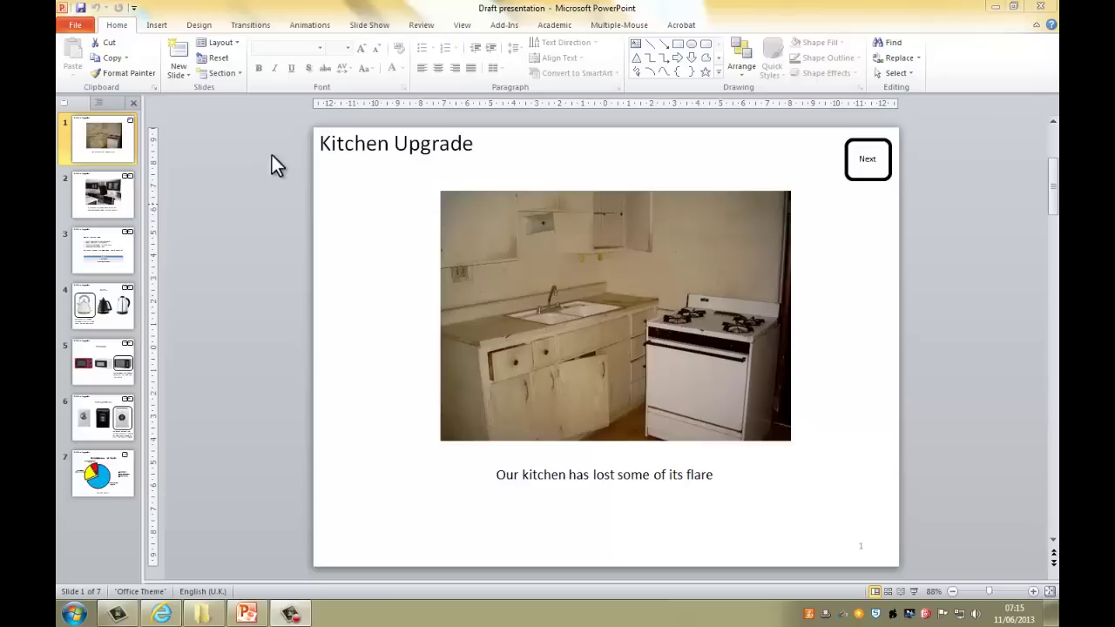
Step: Show slide 7's Breakdown of Costs pie chart and keep the current colour scheme permanently
{"action": "left_click", "coordinate": [108, 476]}
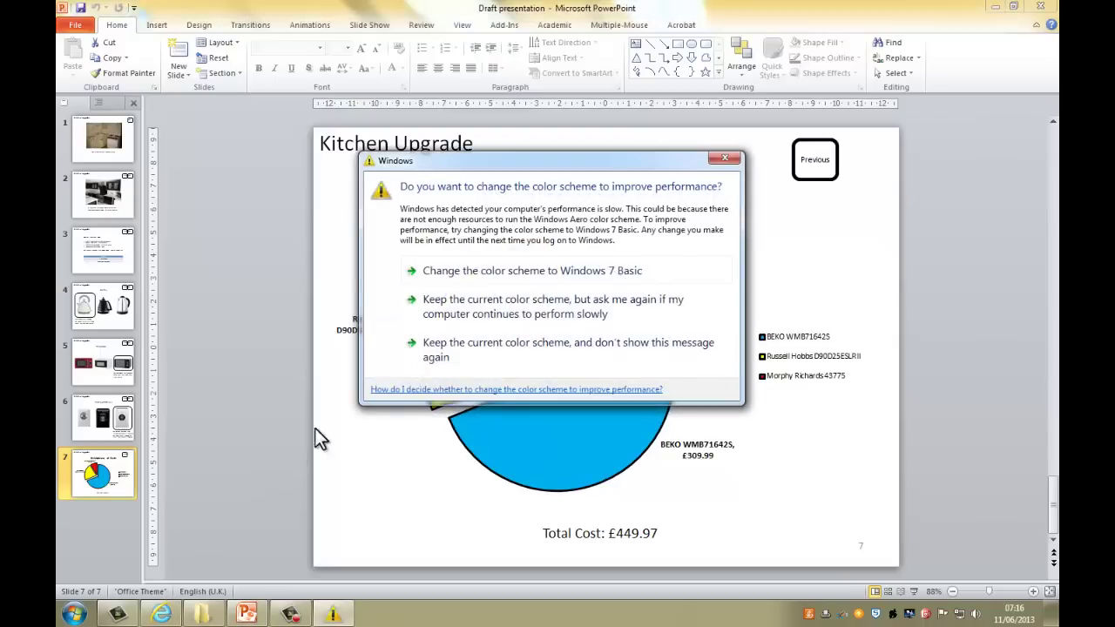
{"action": "left_click", "coordinate": [467, 352]}
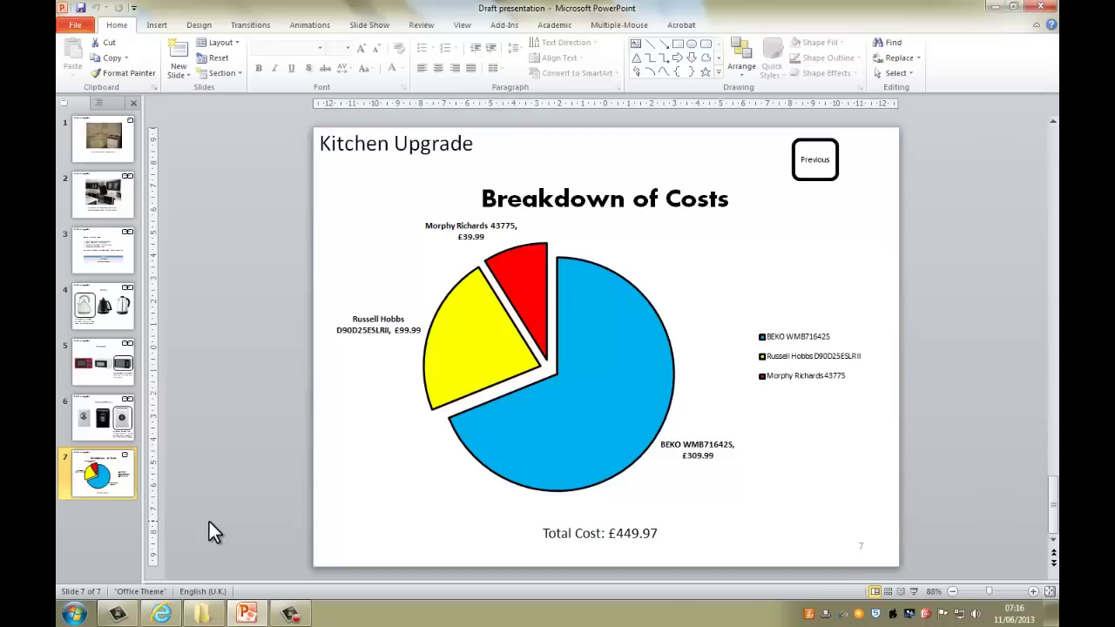
Step: Expand the Presentation Feedback conversation and review the sent draft-presentation request in a maximized window
{"action": "left_click", "coordinate": [164, 614]}
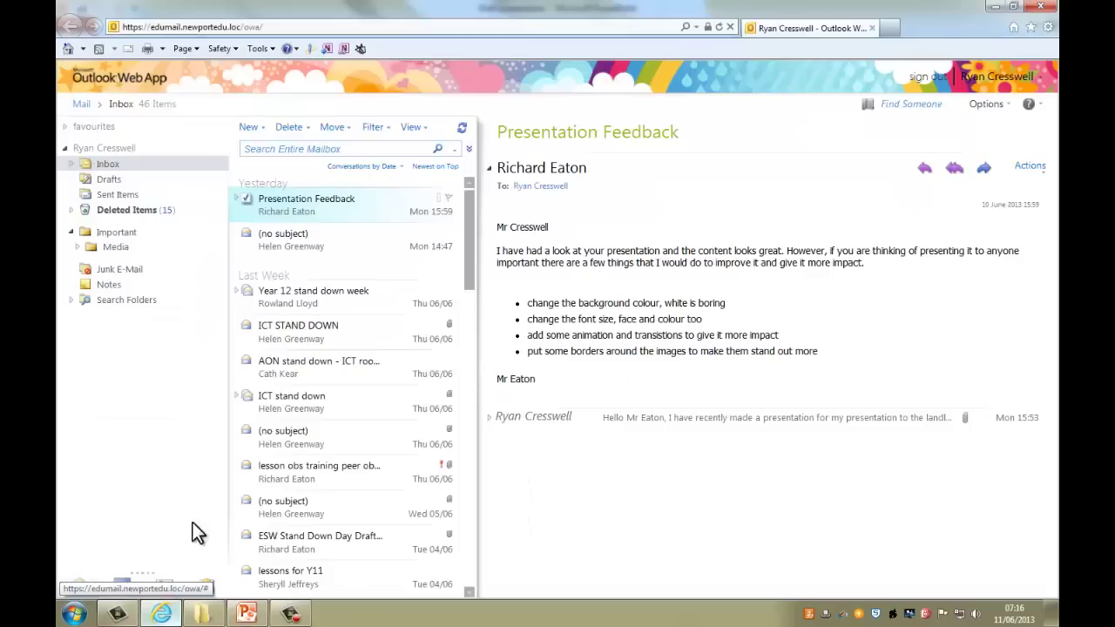
{"action": "left_click", "coordinate": [318, 205]}
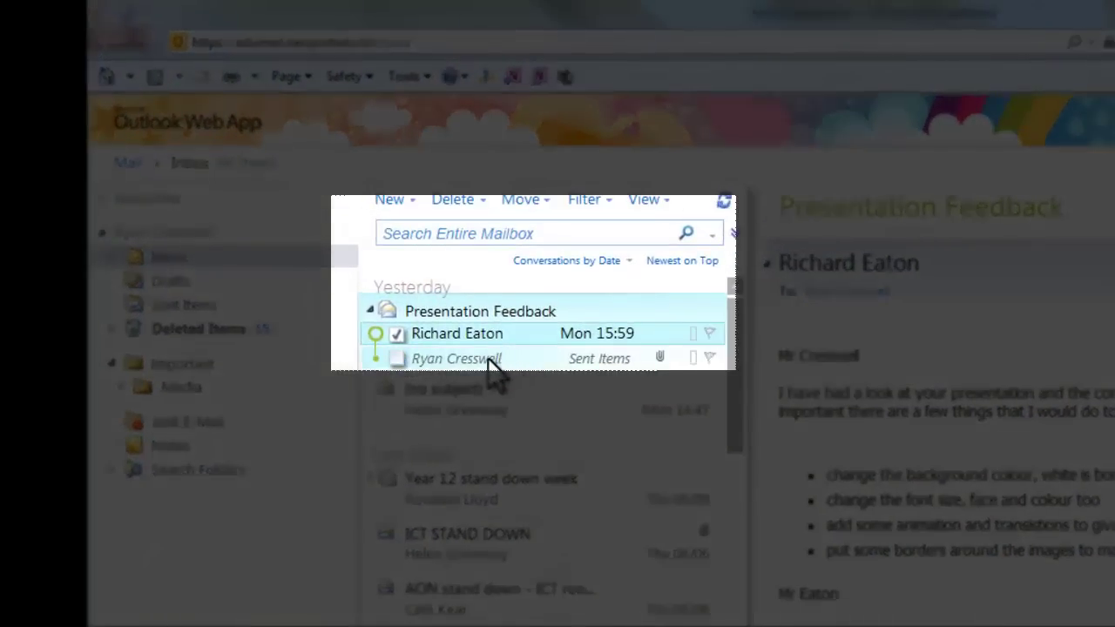
{"action": "double_click", "coordinate": [486, 357]}
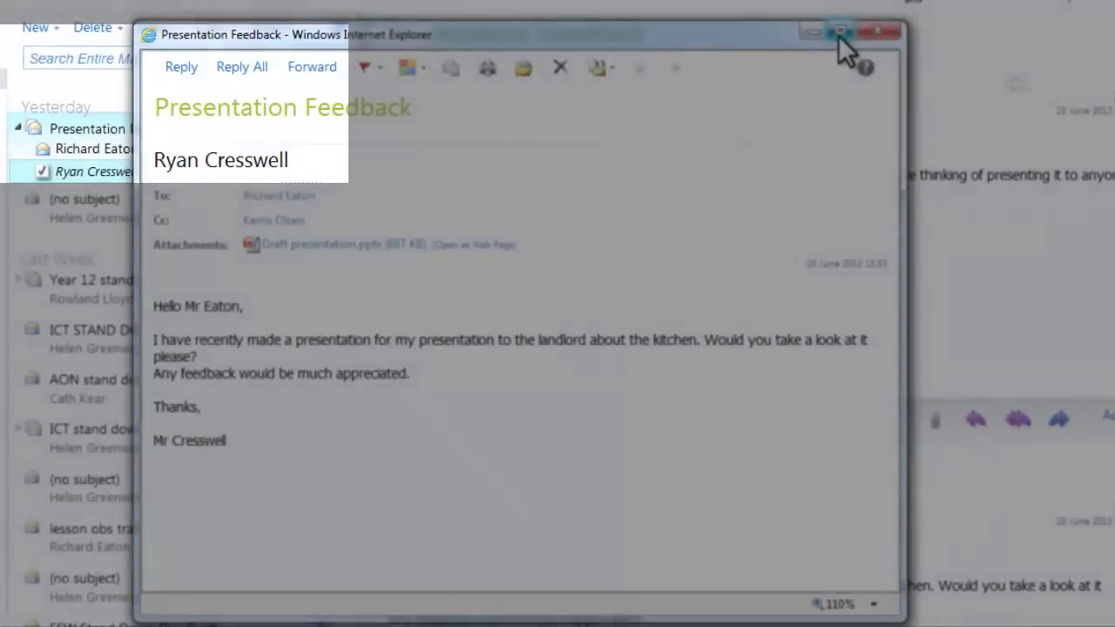
{"action": "left_click", "coordinate": [843, 44]}
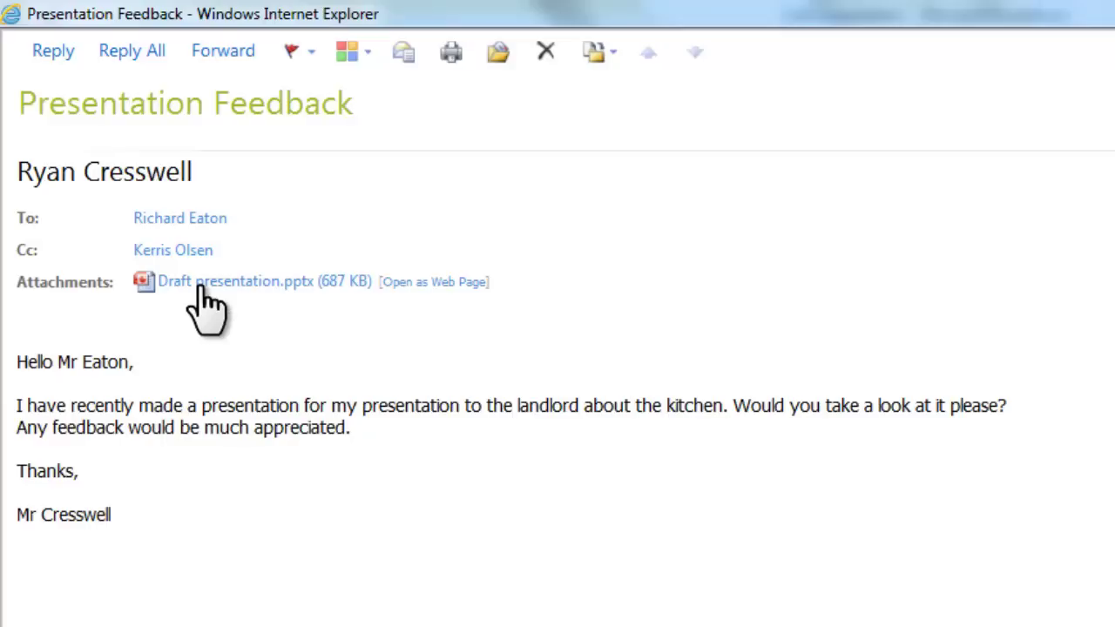
{"action": "left_click", "coordinate": [204, 428]}
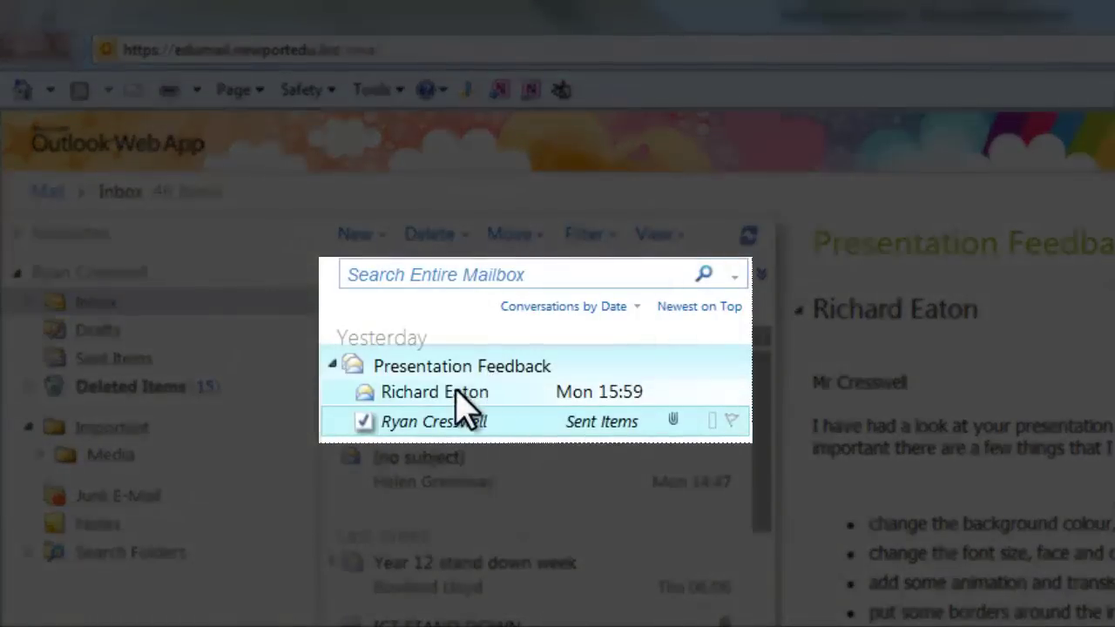
Step: Open the RE: Presentation Feedback reply with its four suggested changes in a full-screen window
{"action": "double_click", "coordinate": [461, 401]}
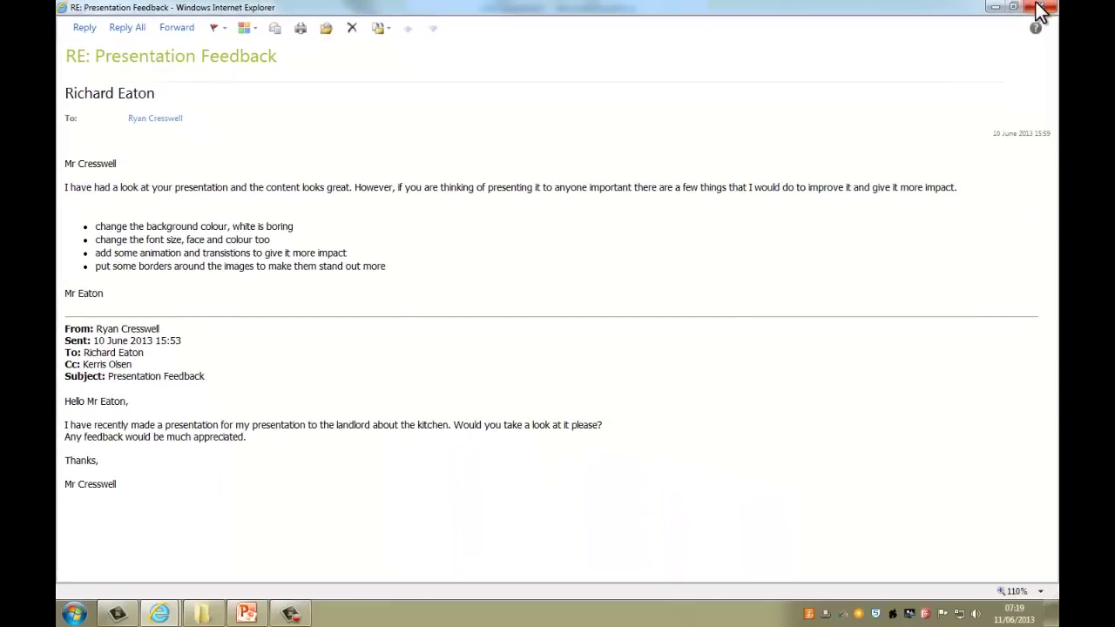
{"action": "left_click", "coordinate": [1043, 10]}
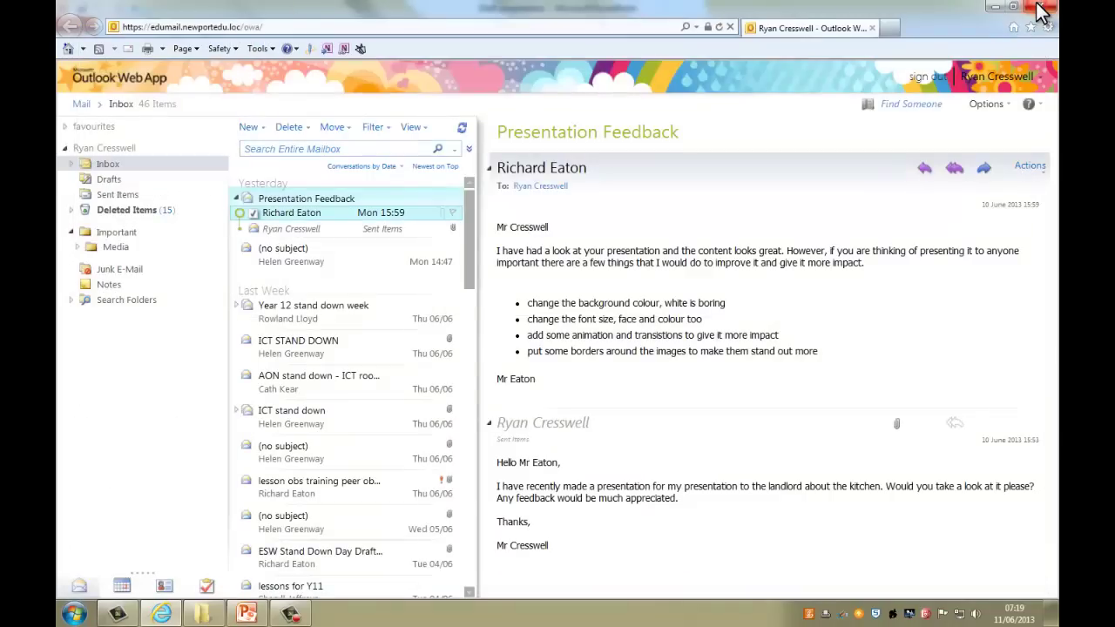
{"action": "double_click", "coordinate": [303, 215]}
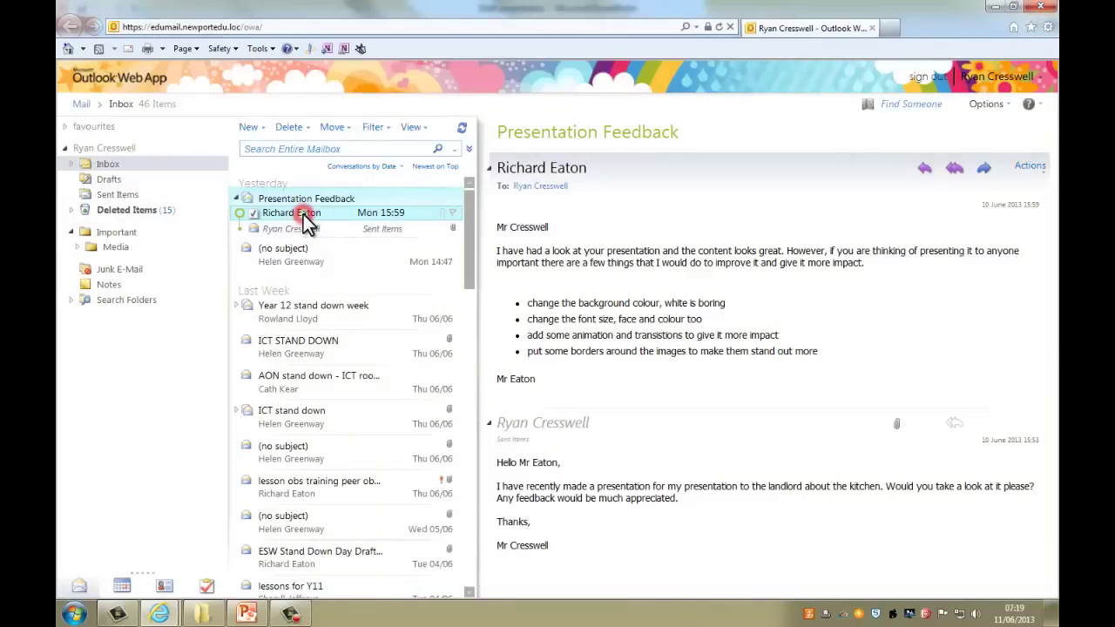
{"action": "left_click", "coordinate": [817, 130]}
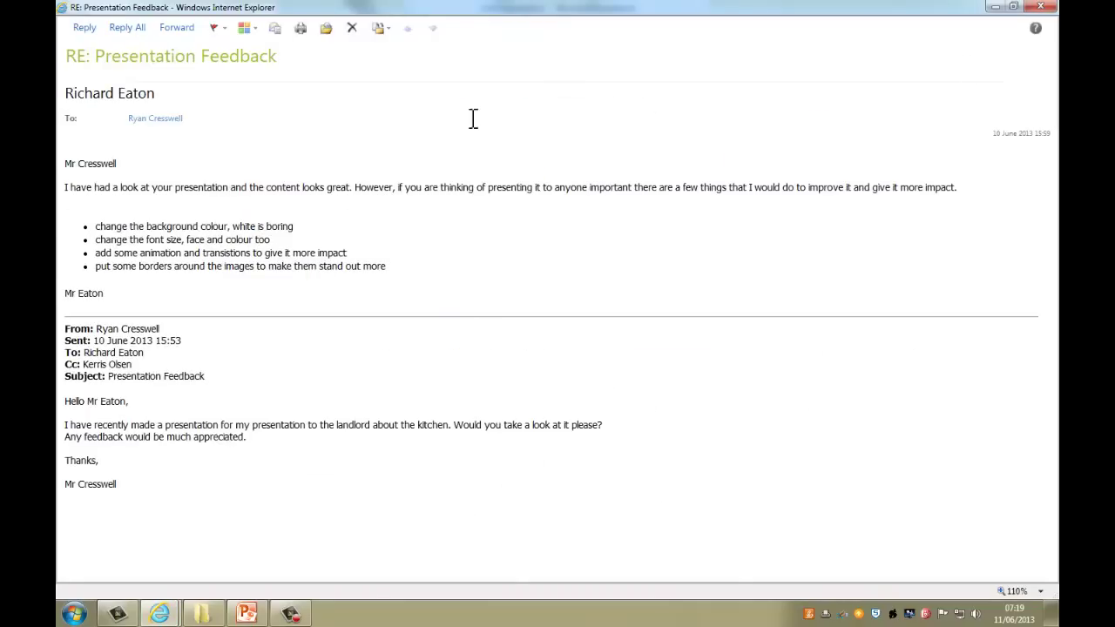
Step: Reply 'Thank you' for the feedback, saying the changes will be made straight away, and send it
{"action": "left_click", "coordinate": [81, 27]}
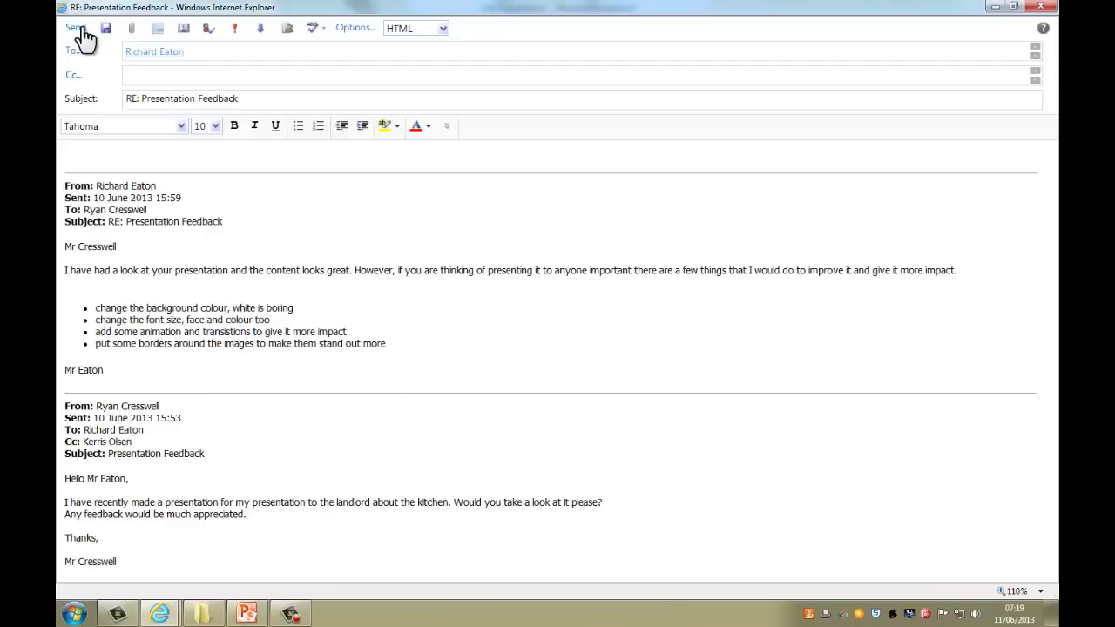
{"action": "type", "text": "Tha"}
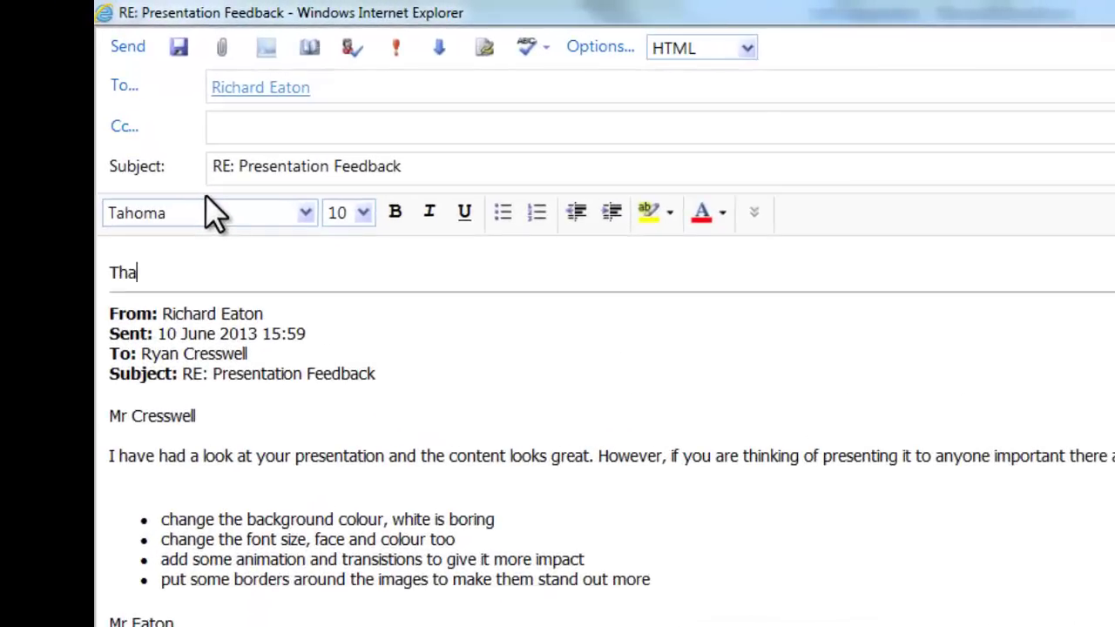
{"action": "type", "text": "nk you"}
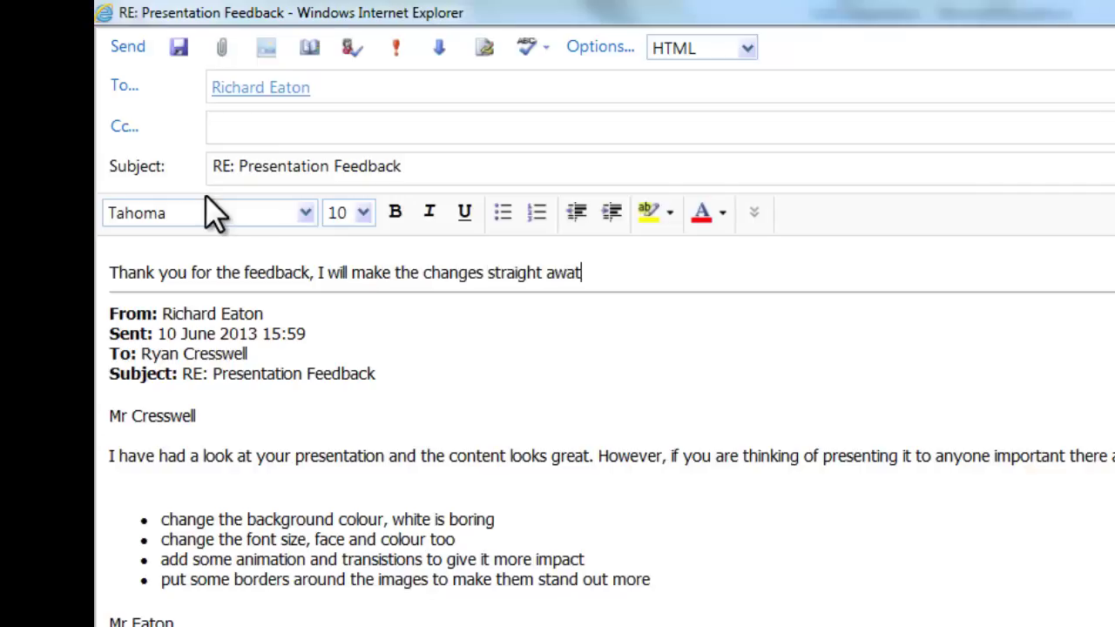
{"action": "key", "text": "Return"}
{"action": "key", "text": "Return"}
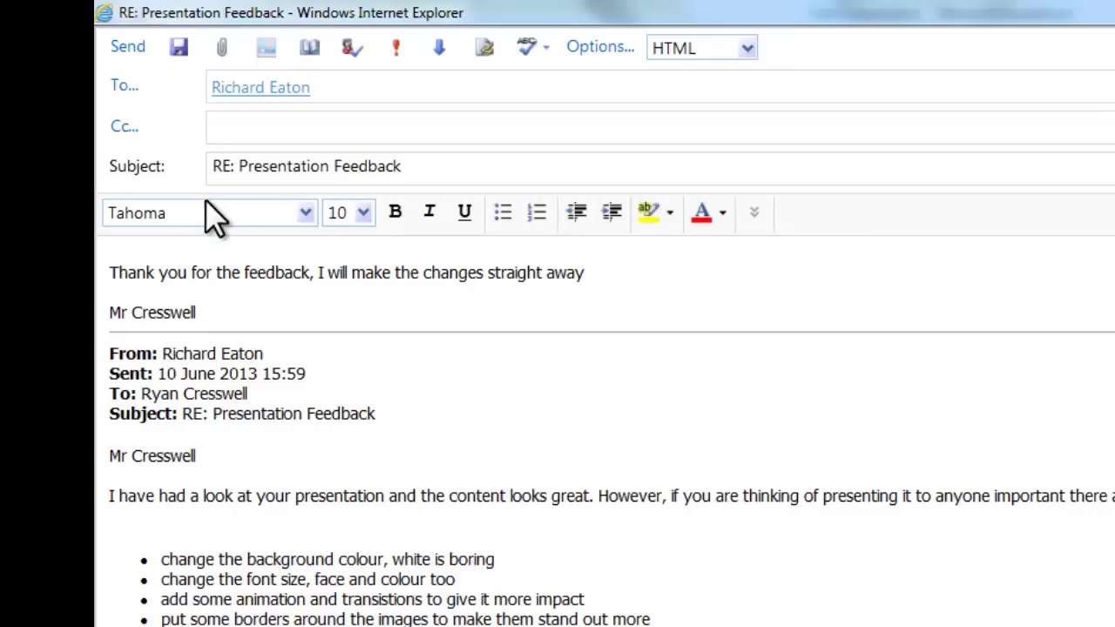
{"action": "left_click", "coordinate": [124, 51]}
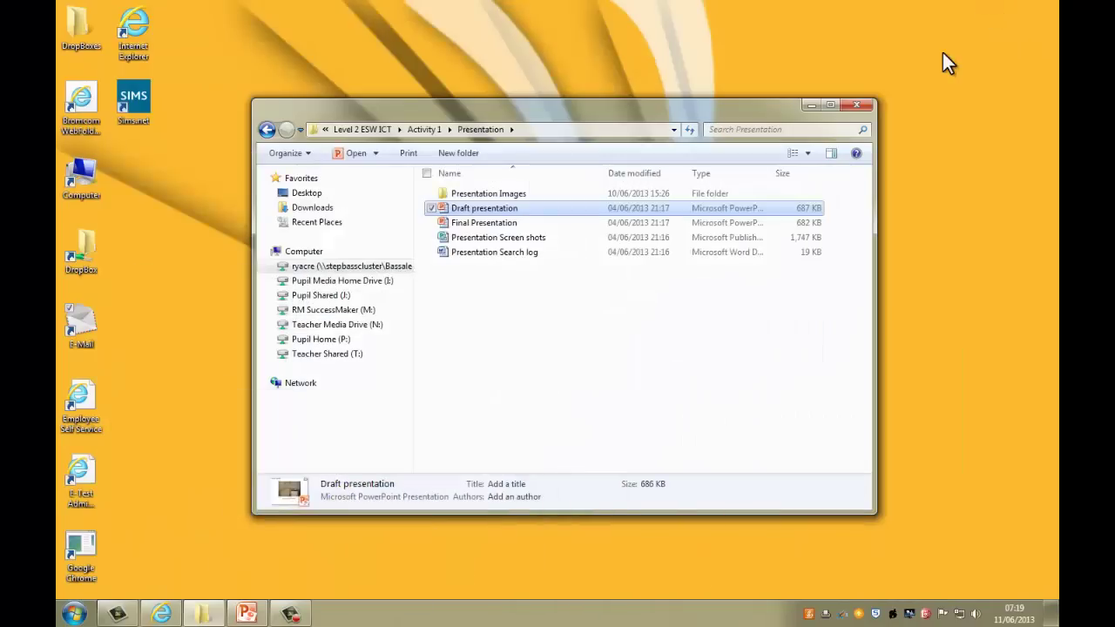
Step: Minimize the folder window and launch Publisher 2010 from Start > All Programs > Microsoft Office
{"action": "left_click", "coordinate": [809, 105]}
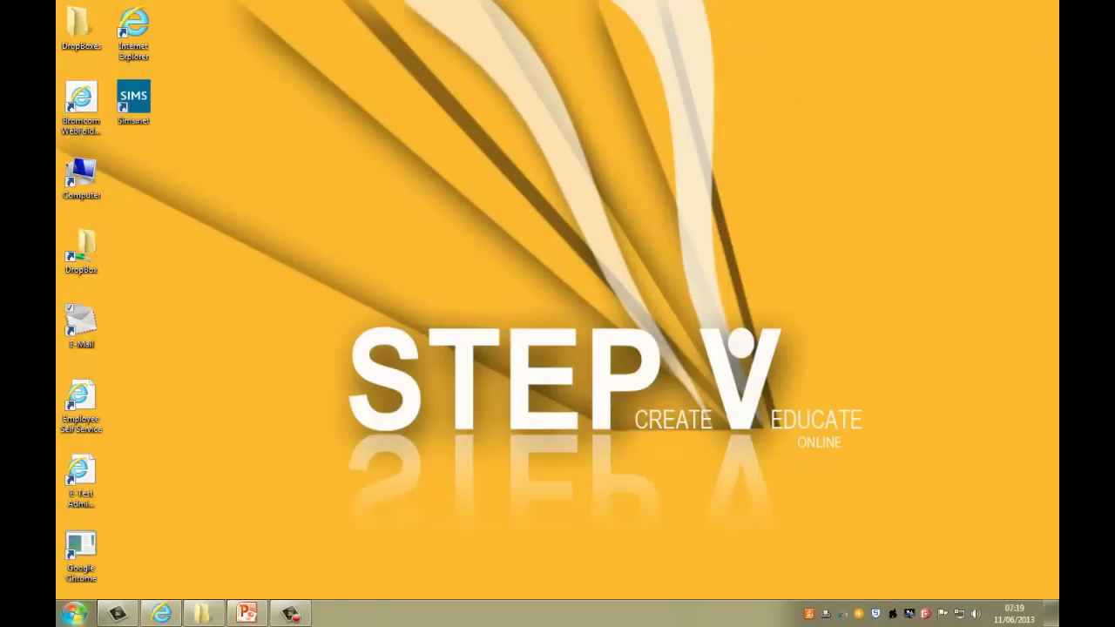
{"action": "left_click", "coordinate": [73, 614]}
{"action": "left_click", "coordinate": [131, 550]}
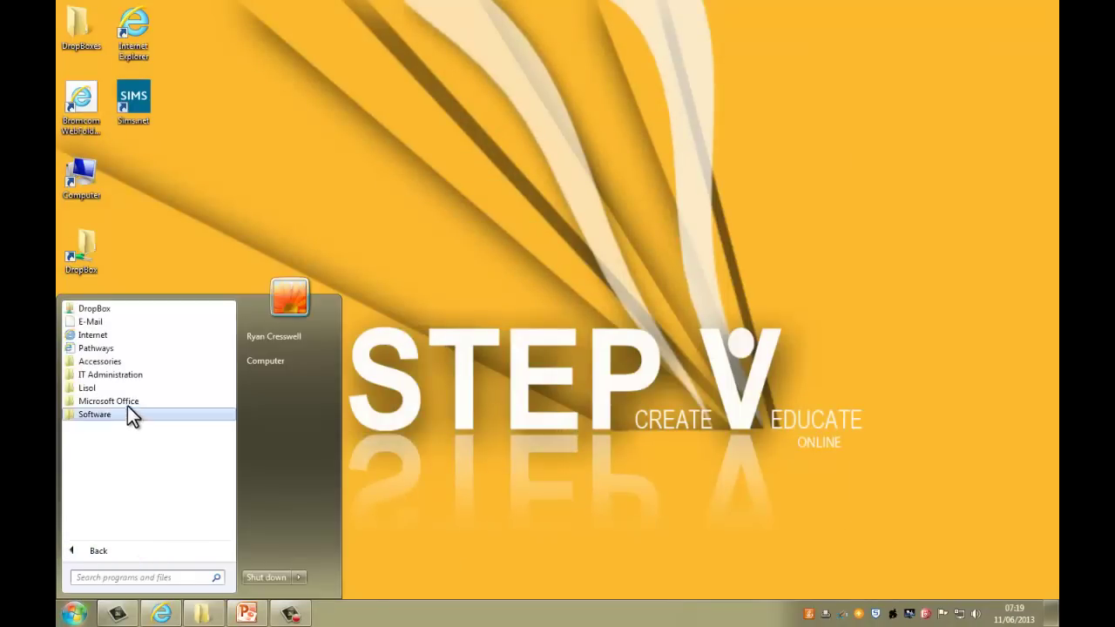
{"action": "left_click", "coordinate": [128, 401]}
{"action": "left_click", "coordinate": [139, 493]}
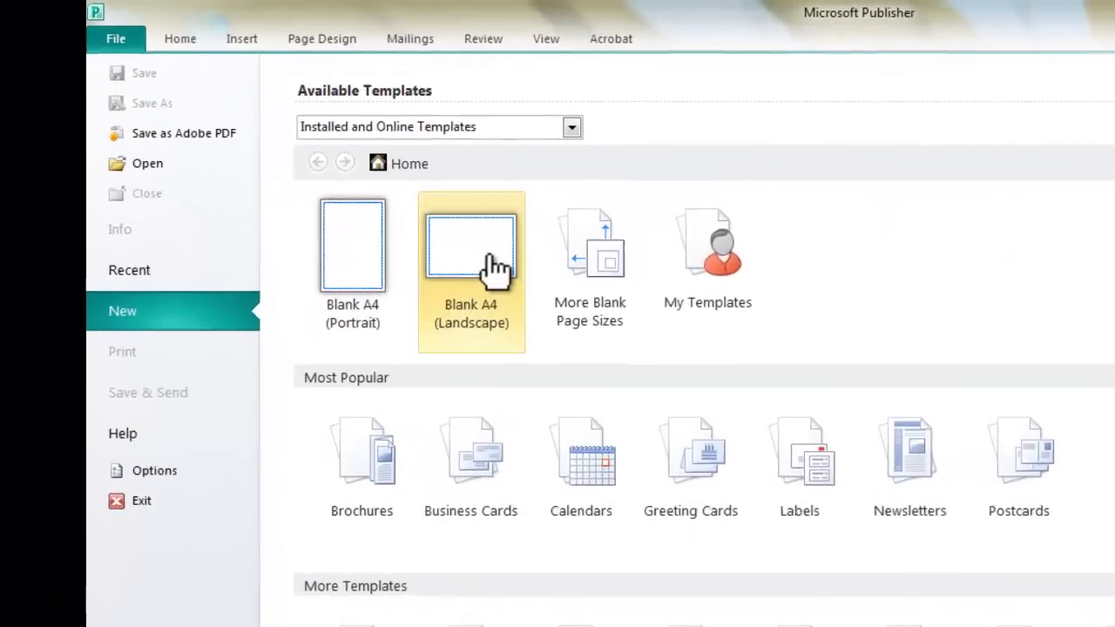
Step: Create a blank A4 landscape publication with a header holding the name and 'Email Activity 1'
{"action": "double_click", "coordinate": [375, 196]}
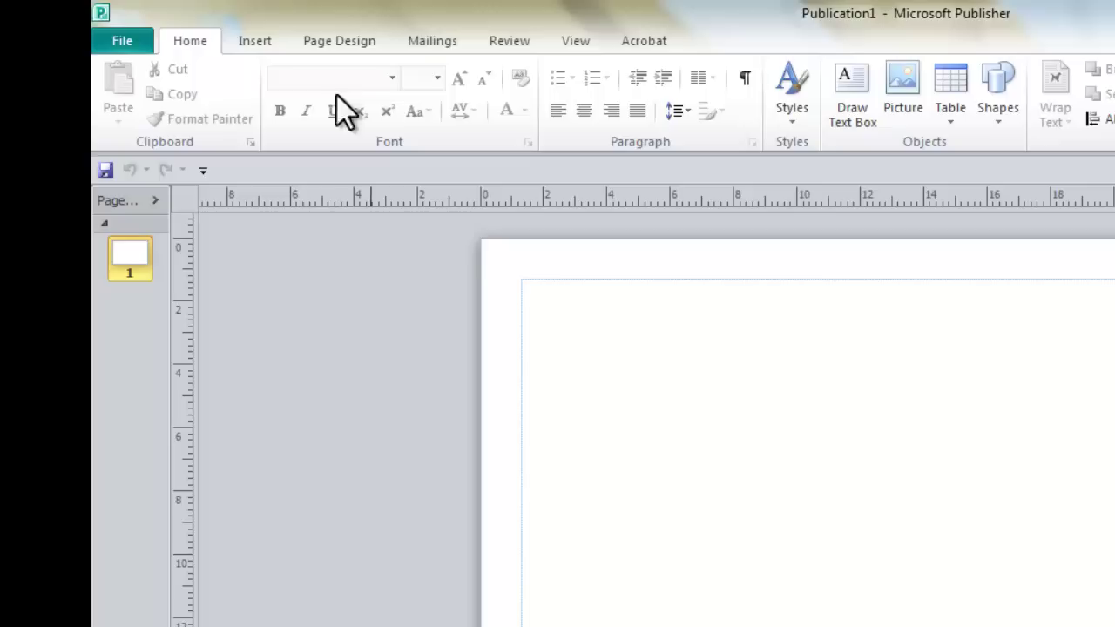
{"action": "left_click", "coordinate": [242, 45]}
{"action": "left_click", "coordinate": [1035, 74]}
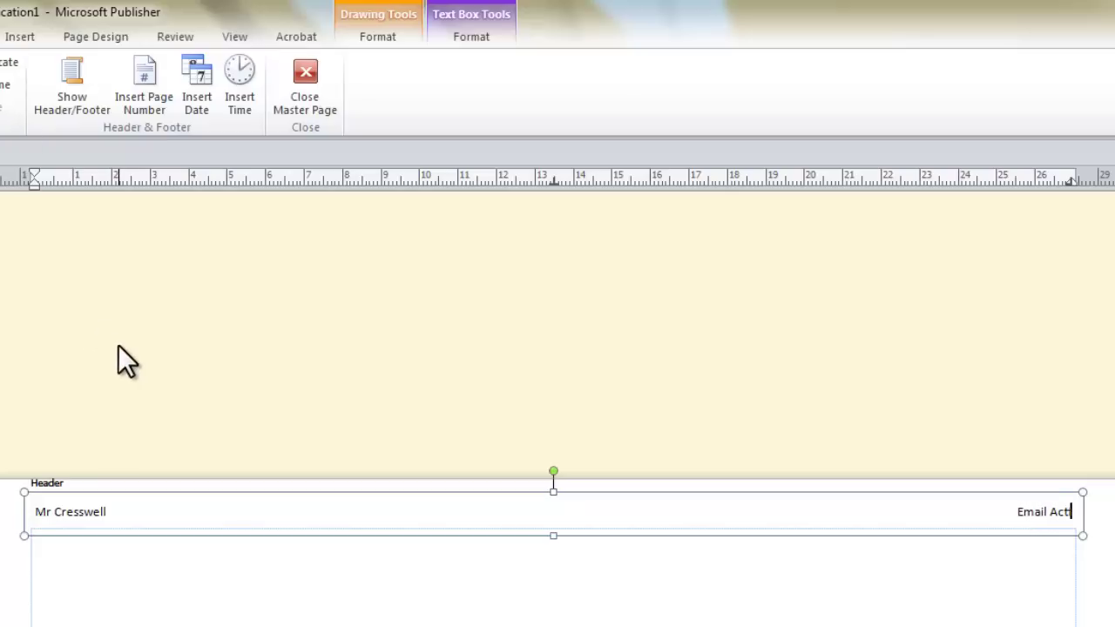
{"action": "type", "text": "ivity 1"}
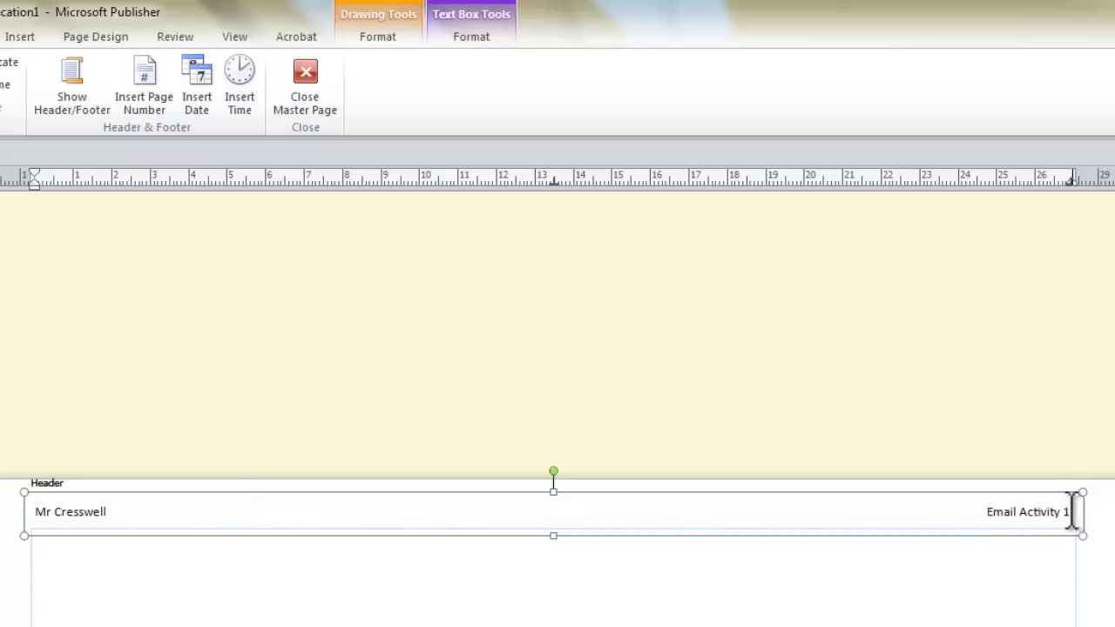
Step: Make the whole header line 18 pt bold, then close the master page
{"action": "left_click_drag", "start_coordinate": [1073, 512], "coordinate": [20, 547]}
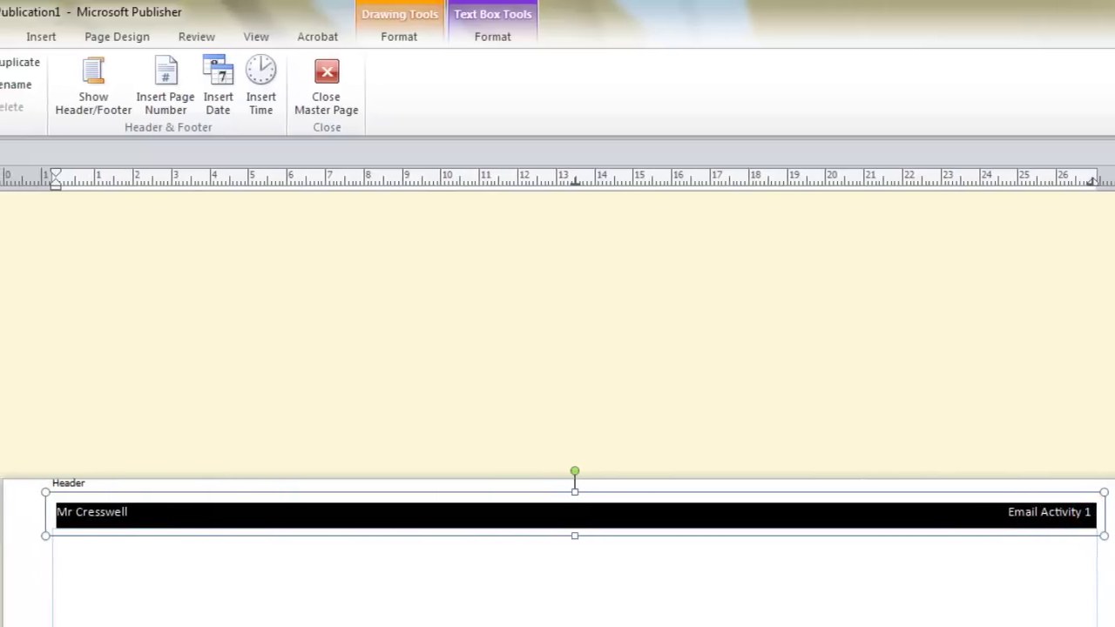
{"action": "left_click", "coordinate": [14, 39]}
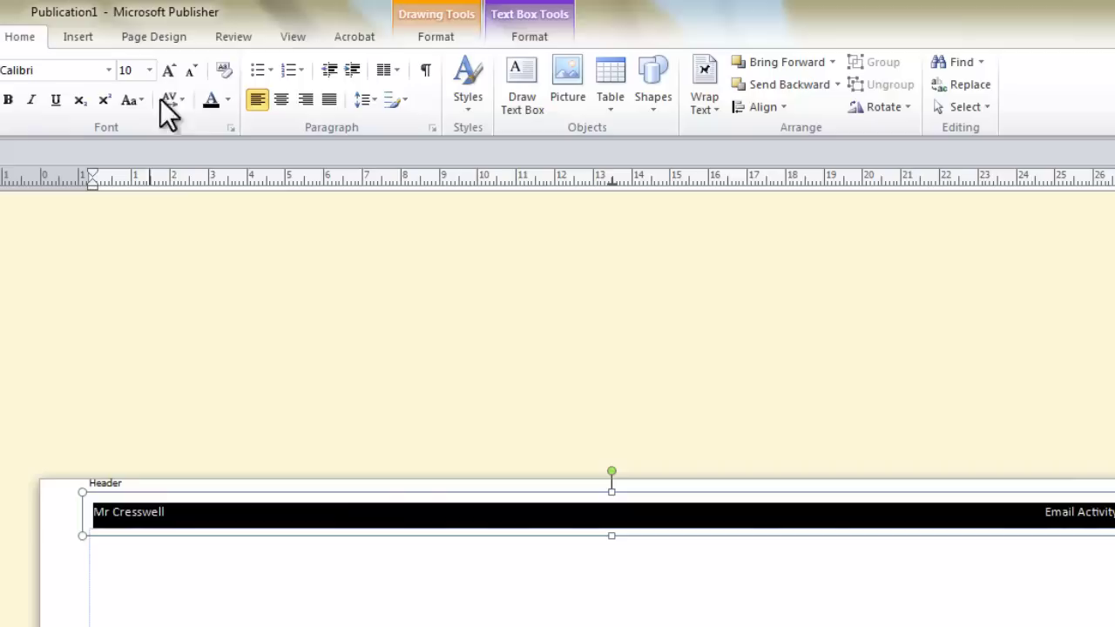
{"action": "left_click", "coordinate": [168, 69]}
{"action": "left_click", "coordinate": [168, 69]}
{"action": "left_click", "coordinate": [168, 68]}
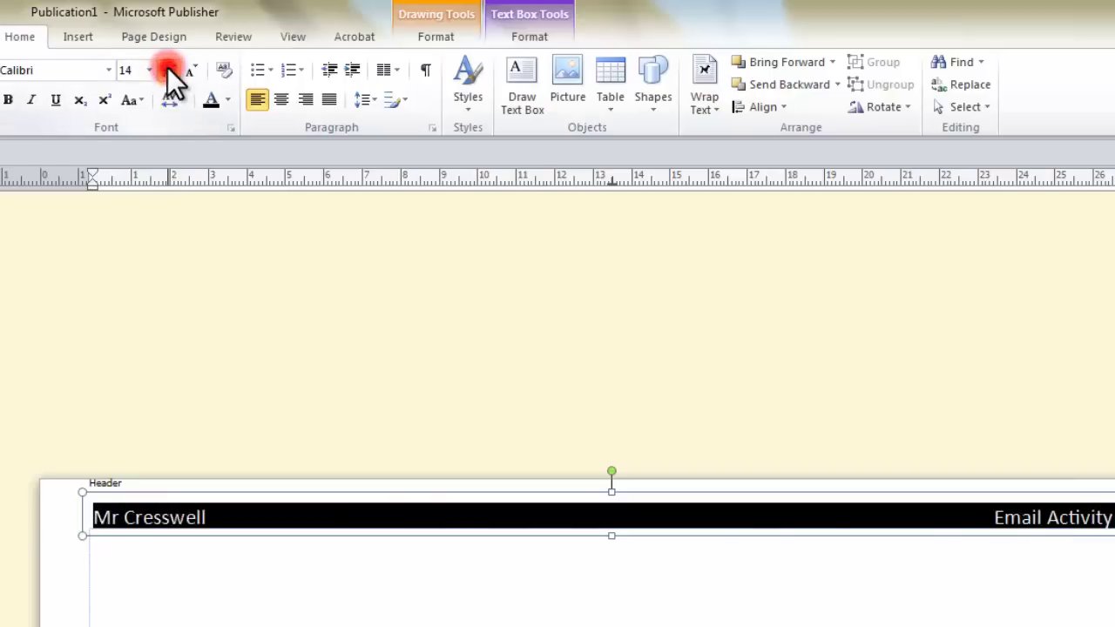
{"action": "left_click", "coordinate": [168, 69]}
{"action": "left_click", "coordinate": [168, 69]}
{"action": "left_click", "coordinate": [8, 99]}
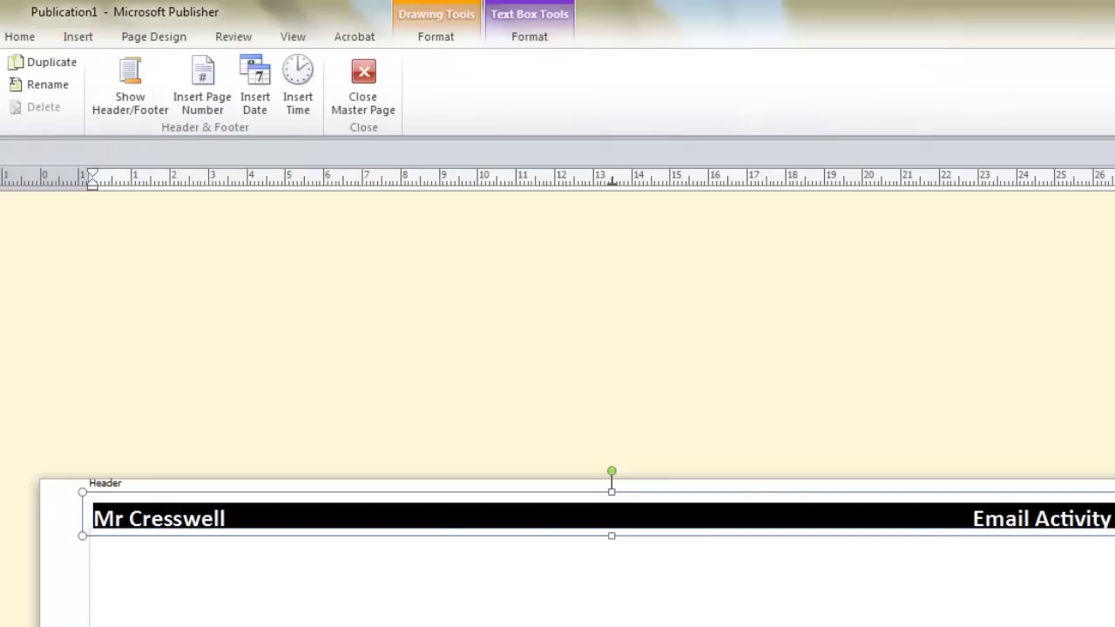
{"action": "left_click", "coordinate": [382, 83]}
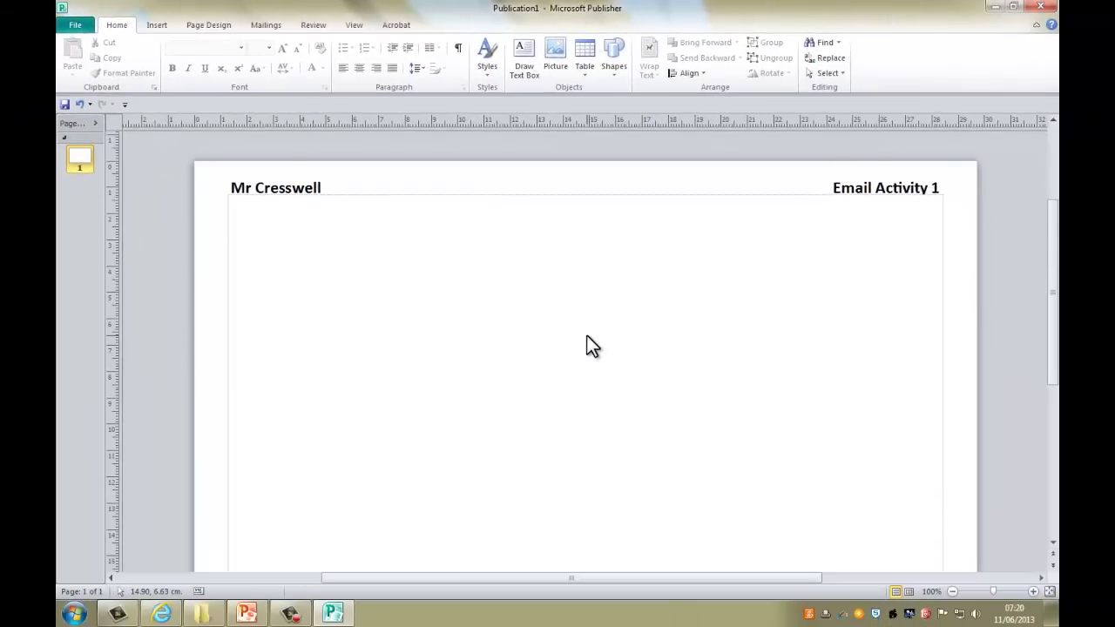
{"action": "scroll", "coordinate": [588, 337], "scroll_direction": "down", "scroll_amount": 2}
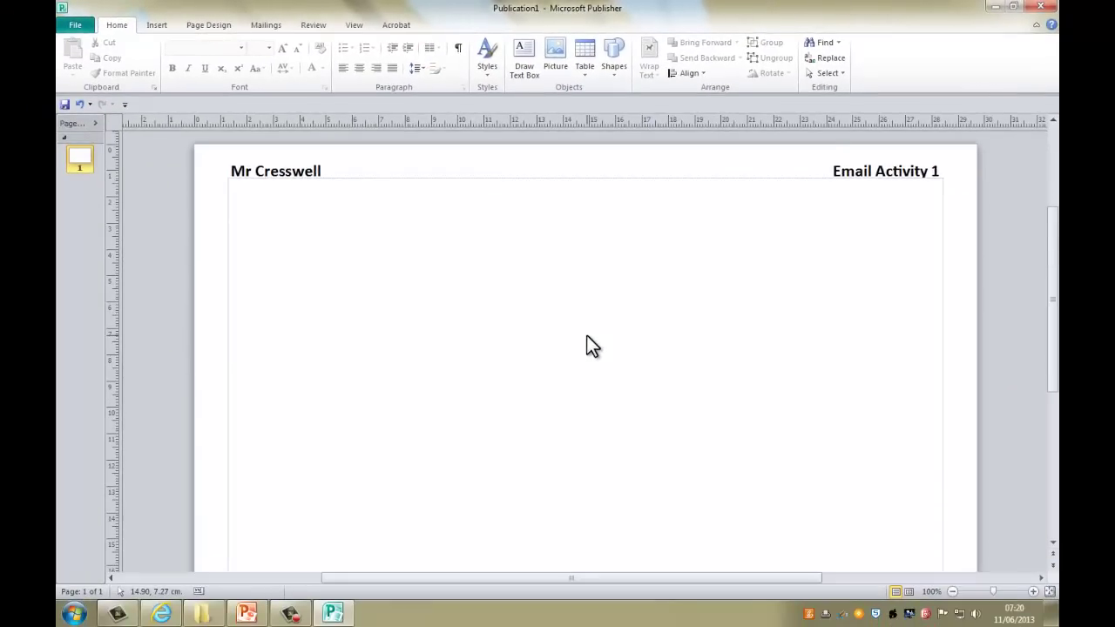
Step: Open the sent Presentation Feedback email with Draft presentation.pptx attached from Sent Items
{"action": "left_click", "coordinate": [161, 614]}
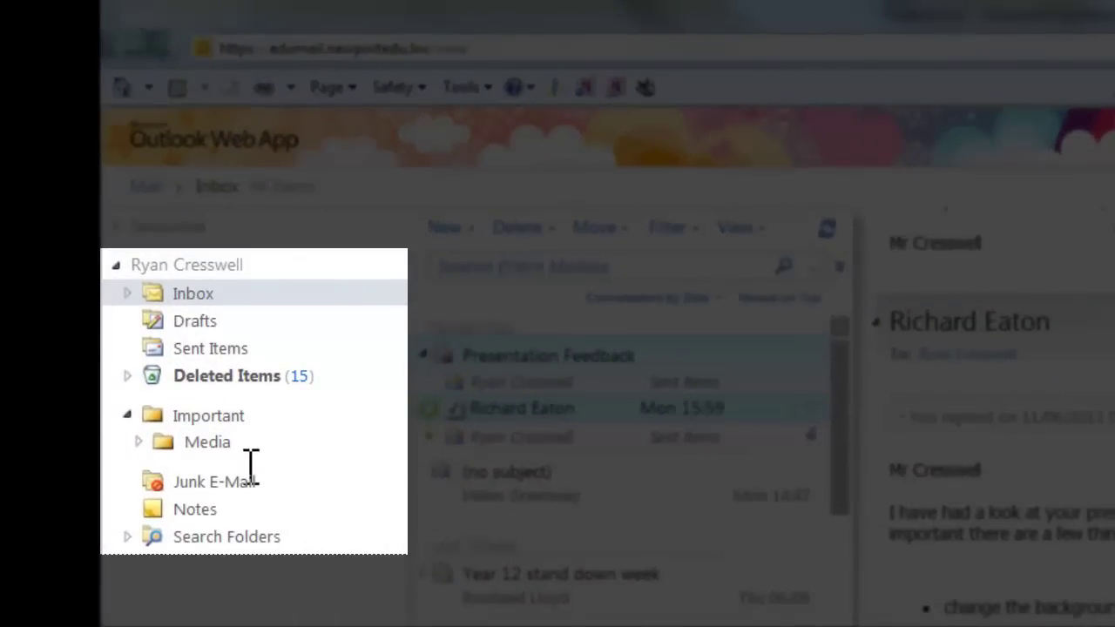
{"action": "left_click", "coordinate": [203, 350]}
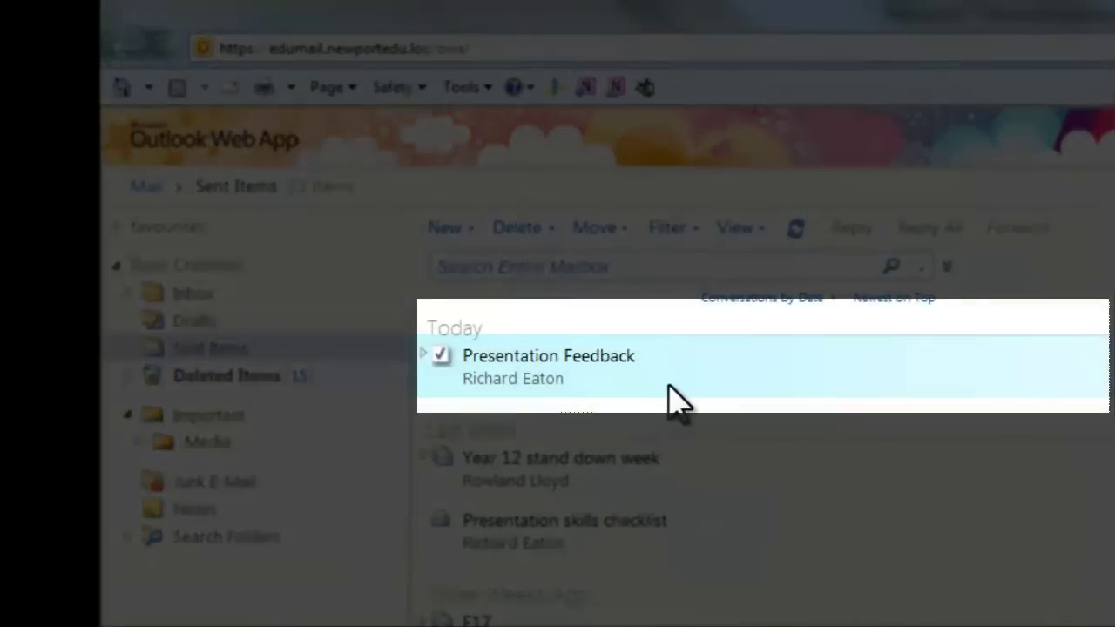
{"action": "left_click", "coordinate": [652, 379]}
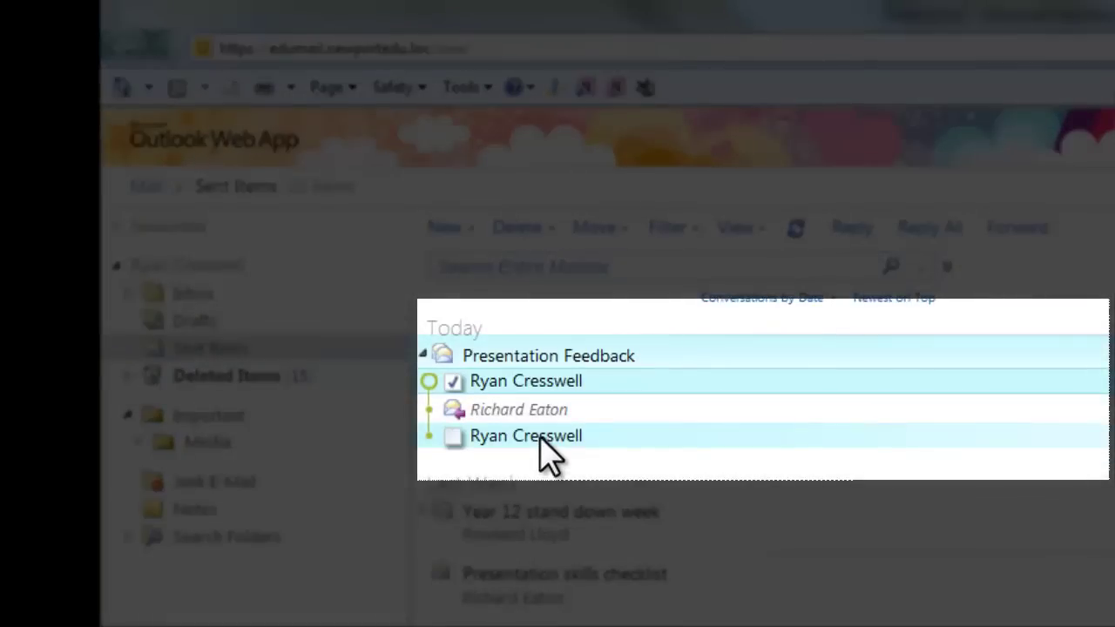
{"action": "double_click", "coordinate": [542, 437]}
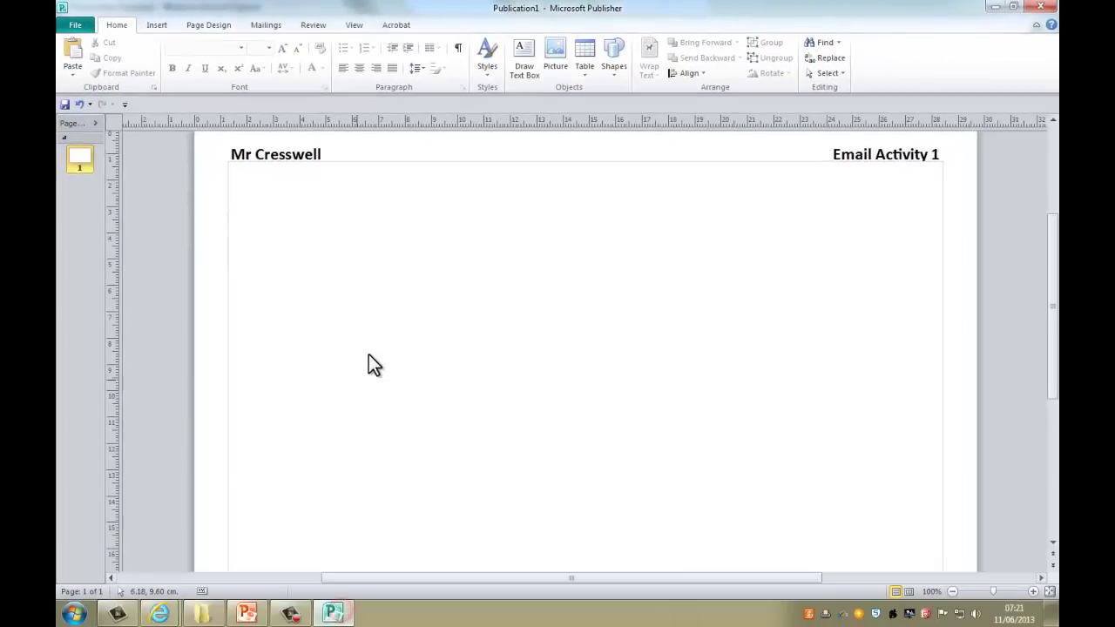
Step: Paste the email screenshot and fit it under the header at 25.97 × 16.23 cm
{"action": "right_click", "coordinate": [369, 364]}
{"action": "left_click", "coordinate": [259, 393]}
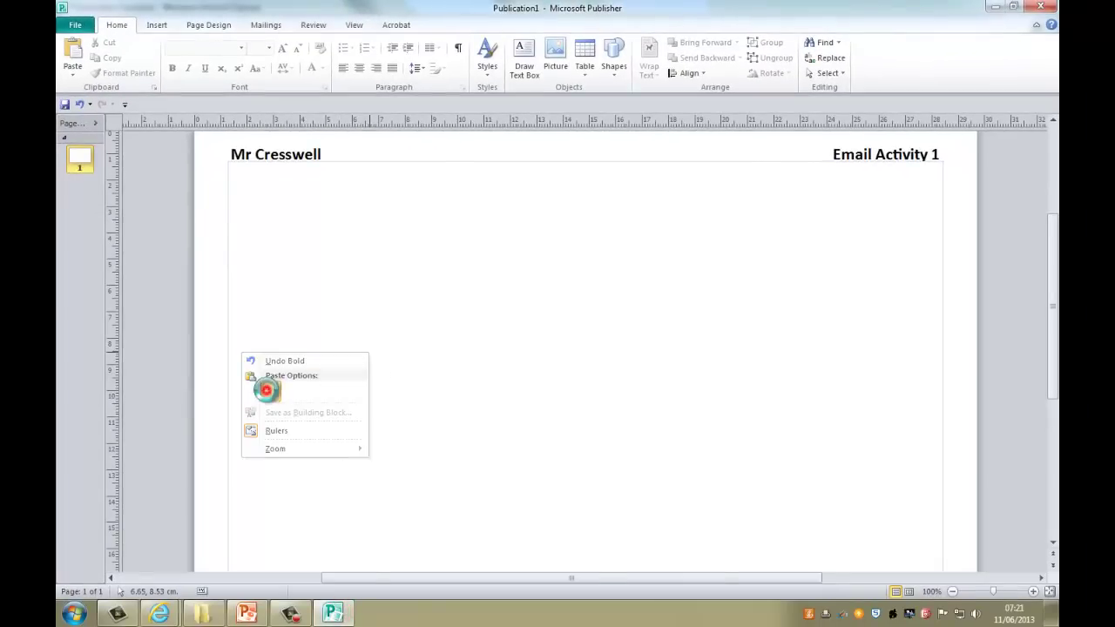
{"action": "left_click_drag", "start_coordinate": [336, 310], "coordinate": [528, 341]}
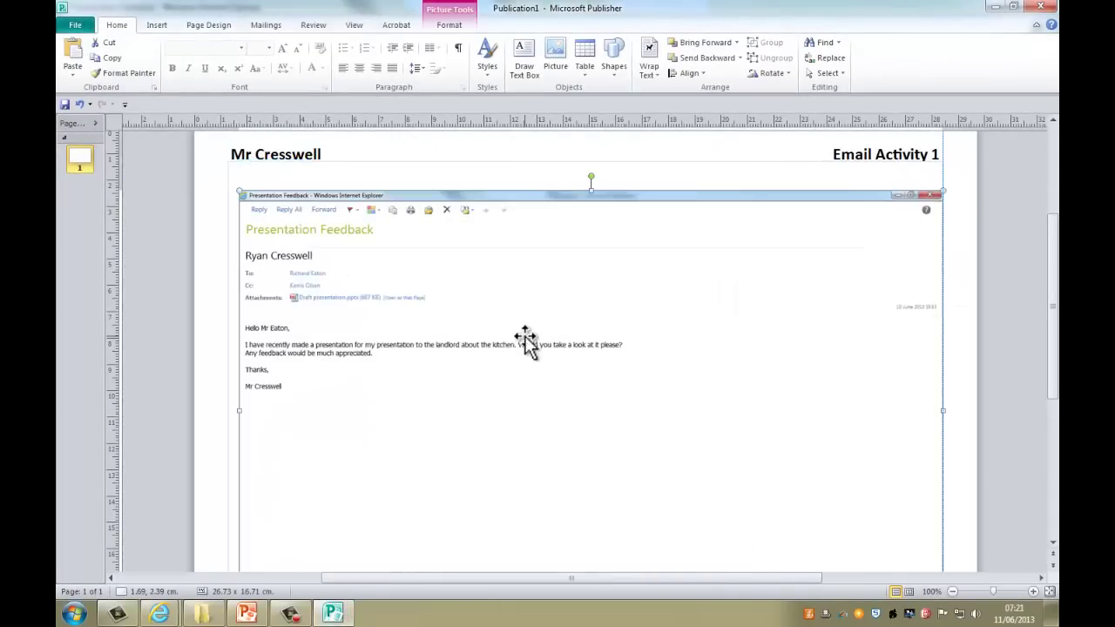
{"action": "left_click_drag", "start_coordinate": [943, 192], "coordinate": [923, 203]}
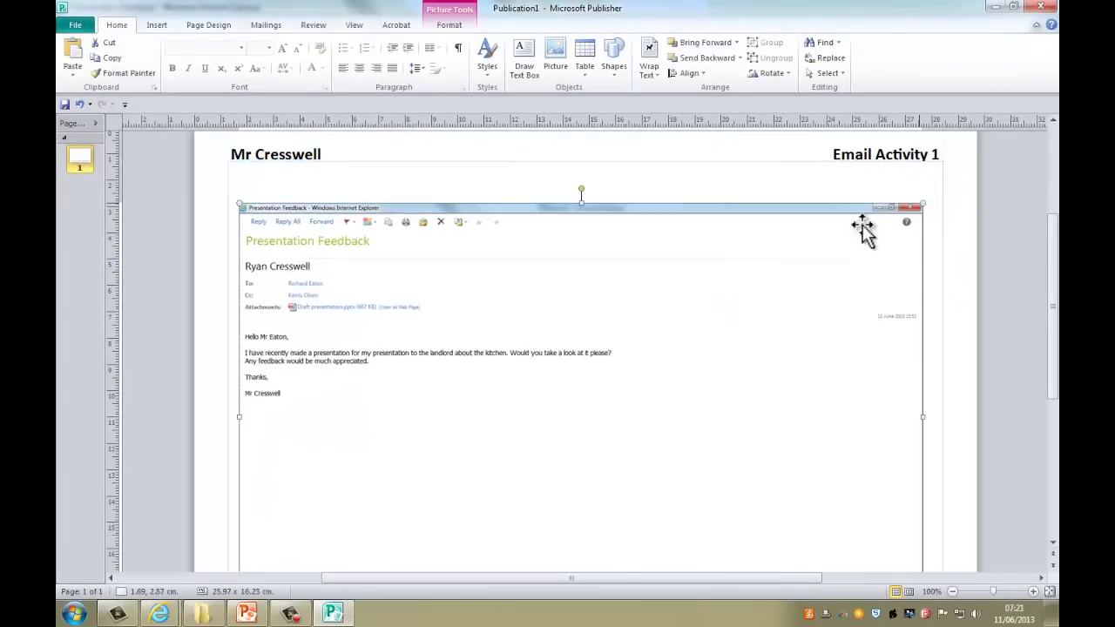
{"action": "scroll", "coordinate": [828, 283], "scroll_direction": "down", "scroll_amount": 1}
{"action": "left_click_drag", "start_coordinate": [759, 279], "coordinate": [766, 265]}
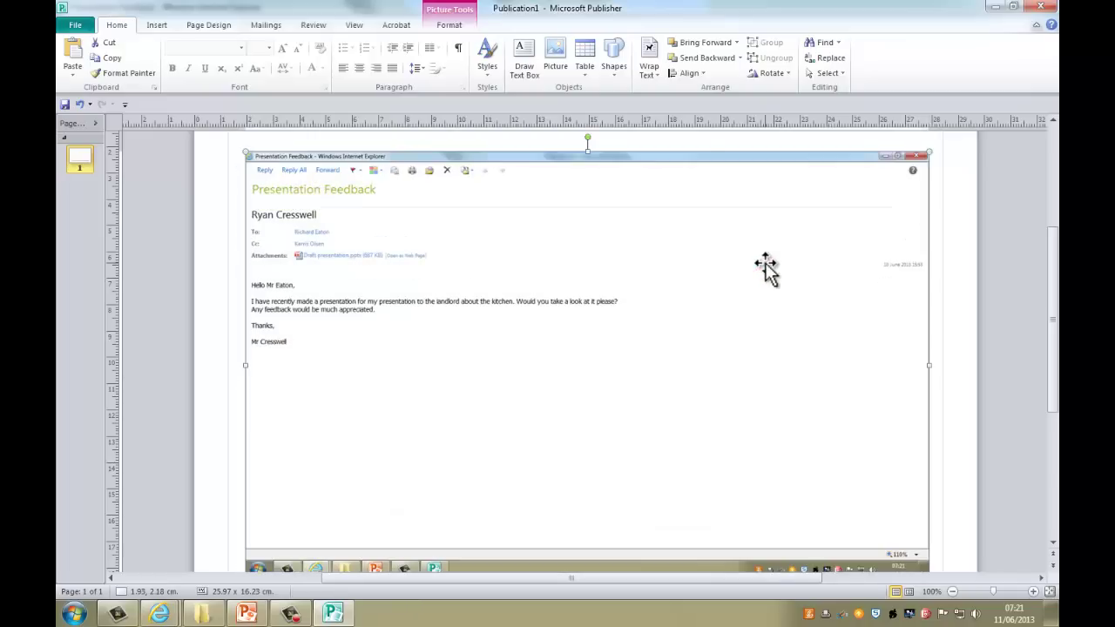
{"action": "double_click", "coordinate": [706, 209]}
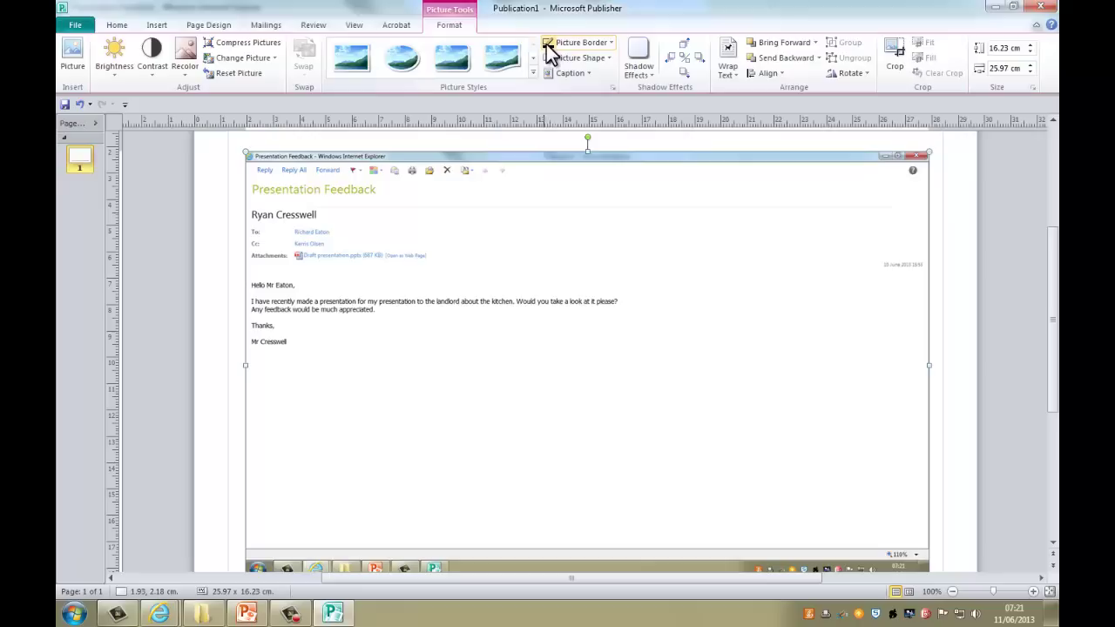
Step: Give the email picture a 4½ pt black border
{"action": "left_click", "coordinate": [604, 42]}
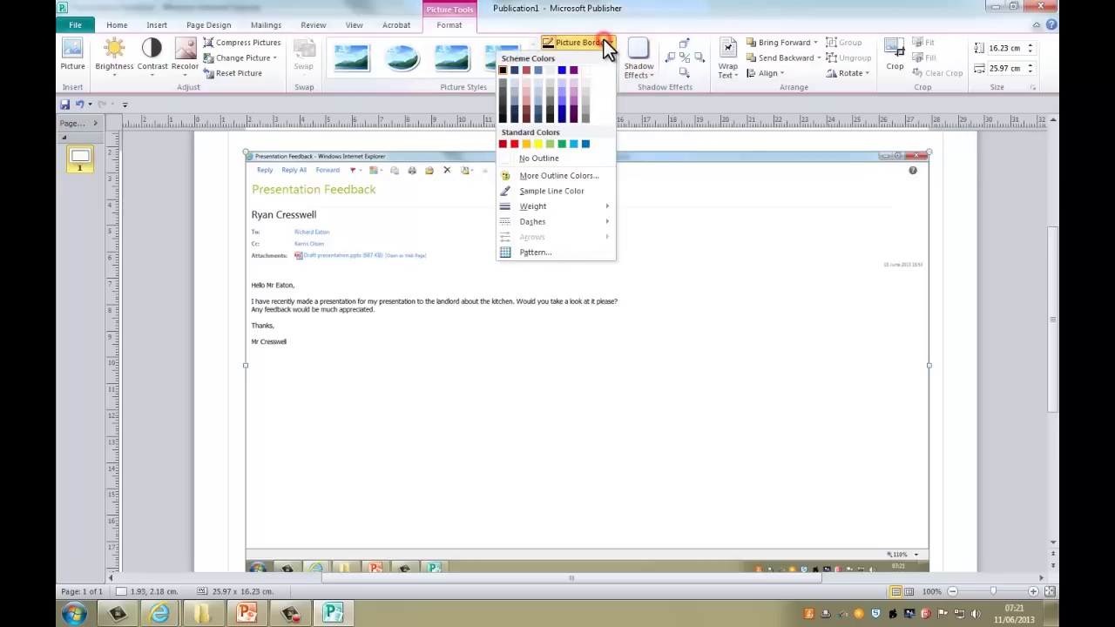
{"action": "mouse_move", "coordinate": [548, 207]}
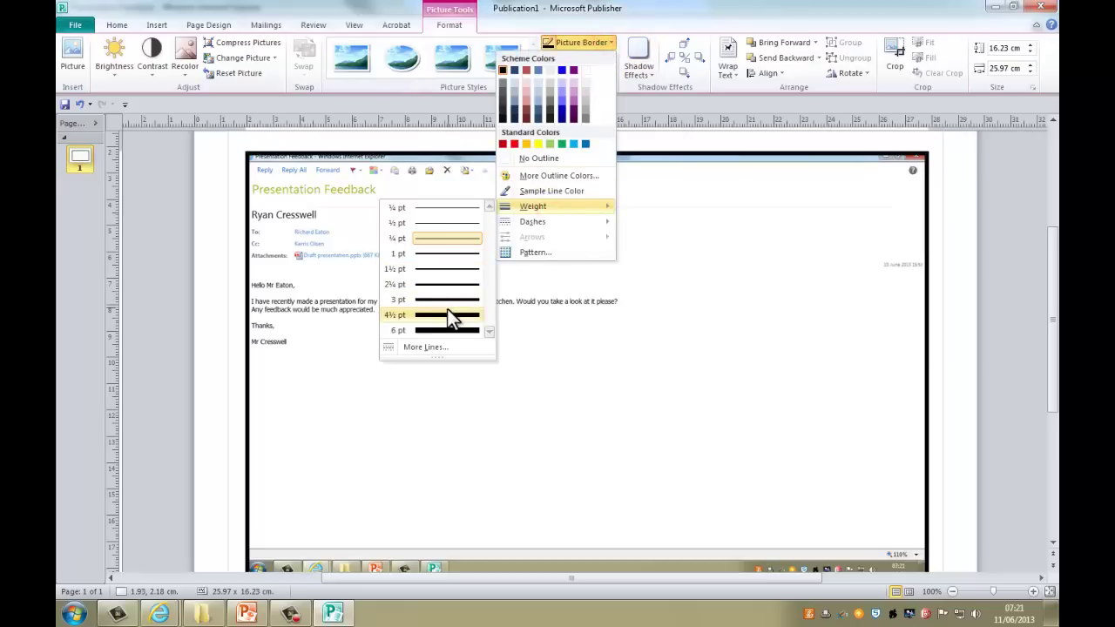
{"action": "left_click", "coordinate": [471, 315]}
{"action": "left_click", "coordinate": [985, 313]}
Step: Insert one blank page after page 1
{"action": "scroll", "coordinate": [842, 351], "scroll_direction": "up", "scroll_amount": 1}
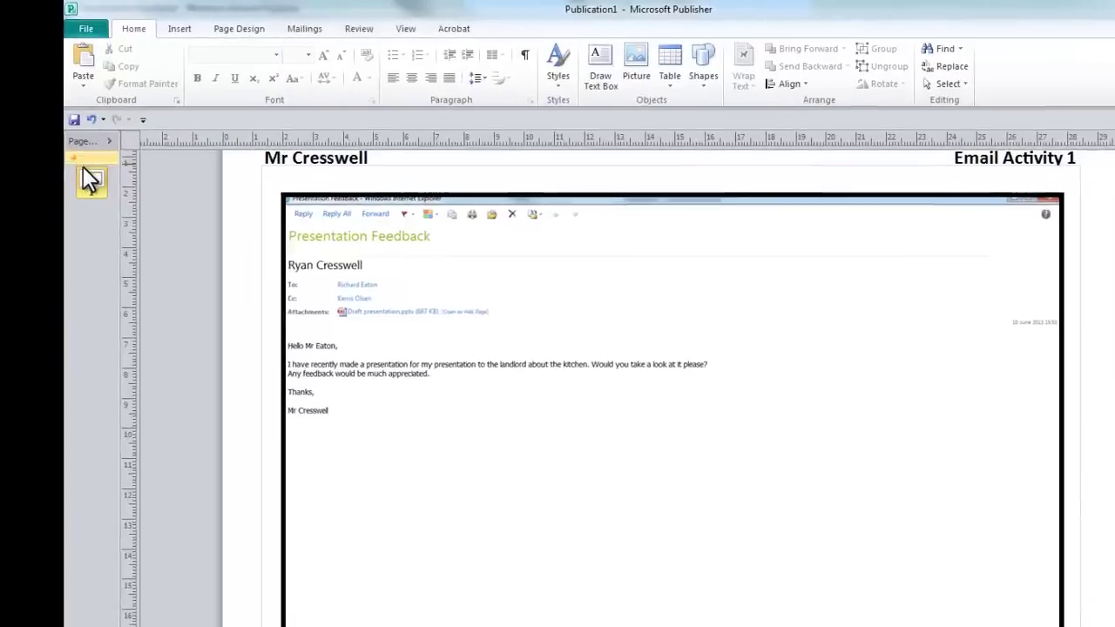
{"action": "right_click", "coordinate": [79, 160]}
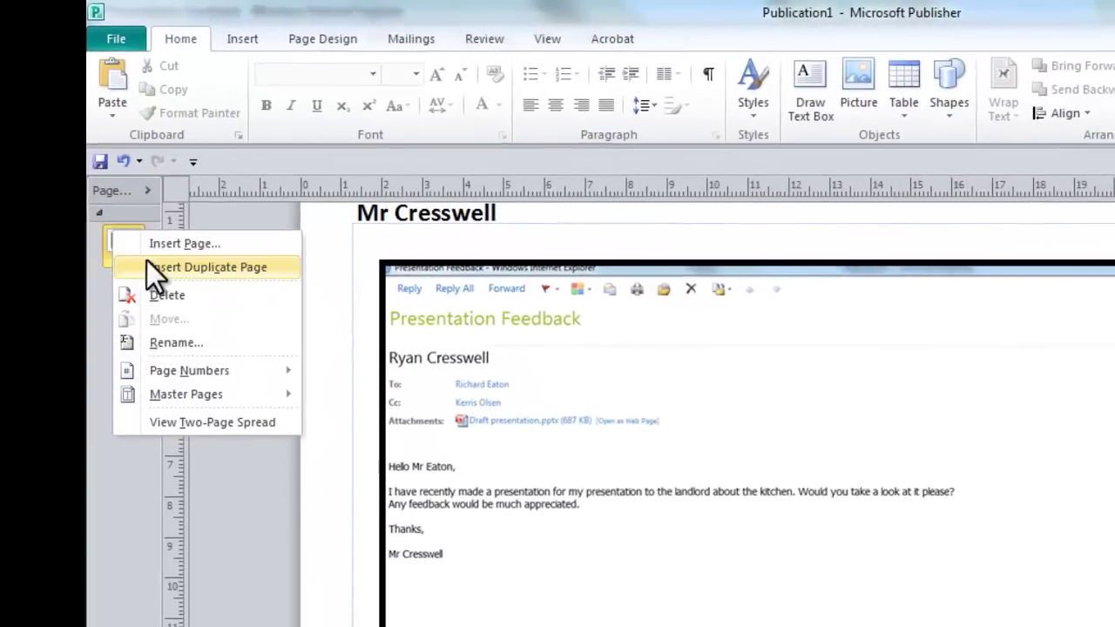
{"action": "left_click", "coordinate": [198, 244]}
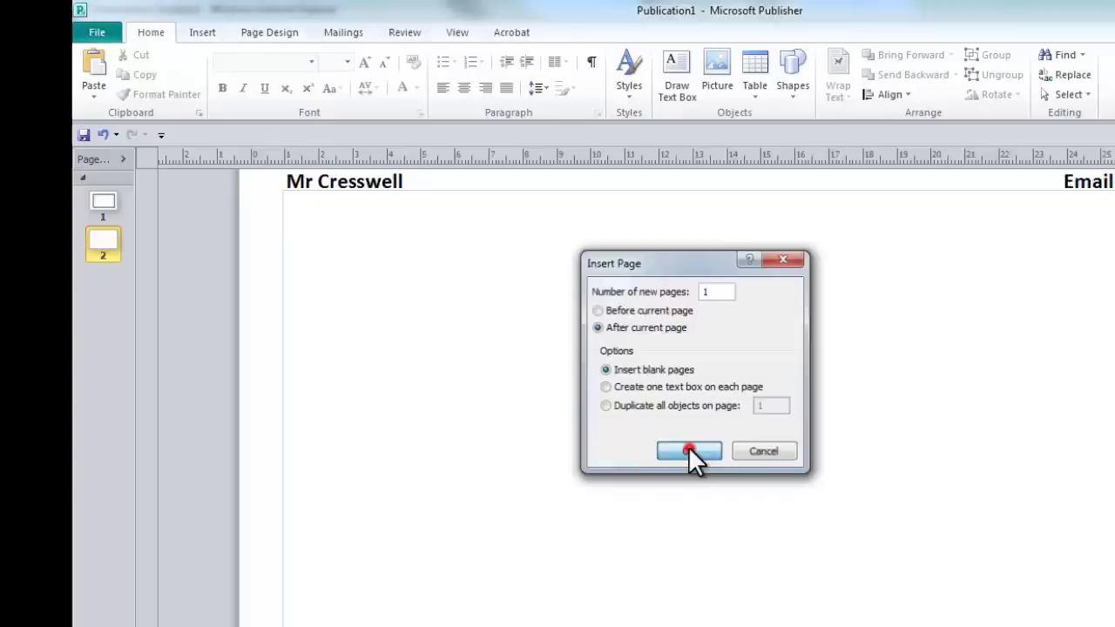
{"action": "left_click", "coordinate": [824, 540]}
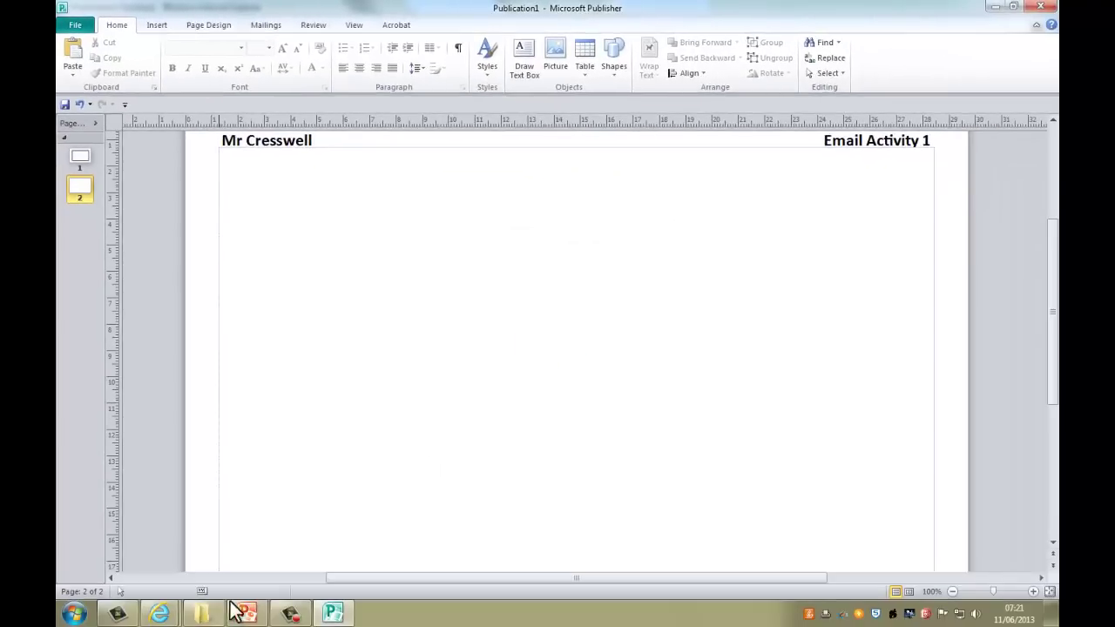
Step: Bring webmail forward and open the RE: Presentation Feedback reply full-screen showing its four suggested changes
{"action": "mouse_move", "coordinate": [174, 610]}
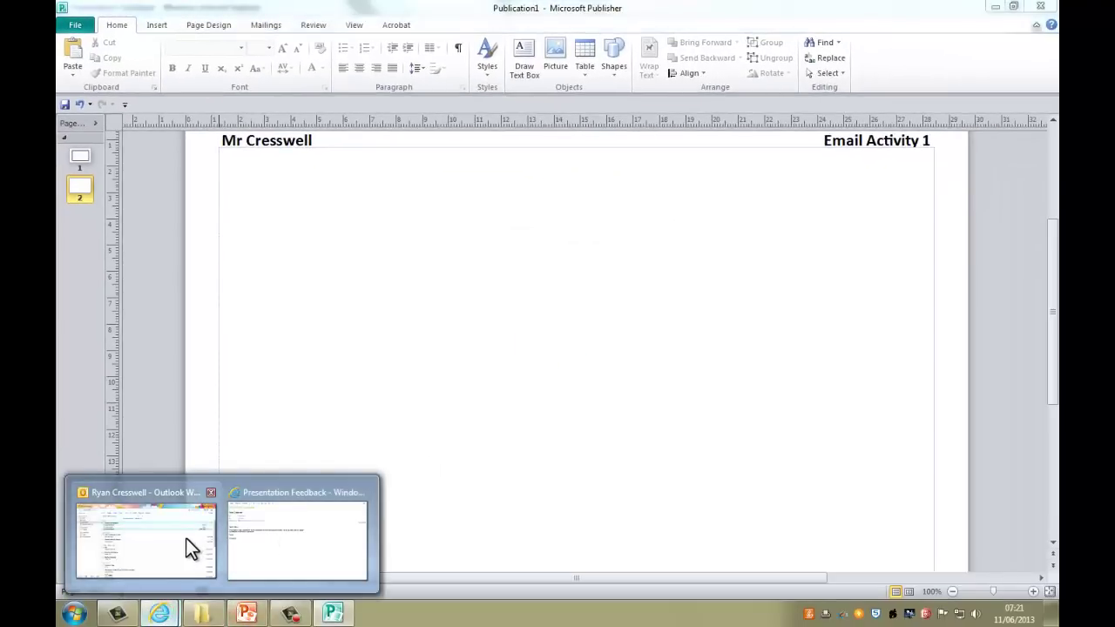
{"action": "left_click", "coordinate": [186, 538]}
{"action": "left_click", "coordinate": [118, 614]}
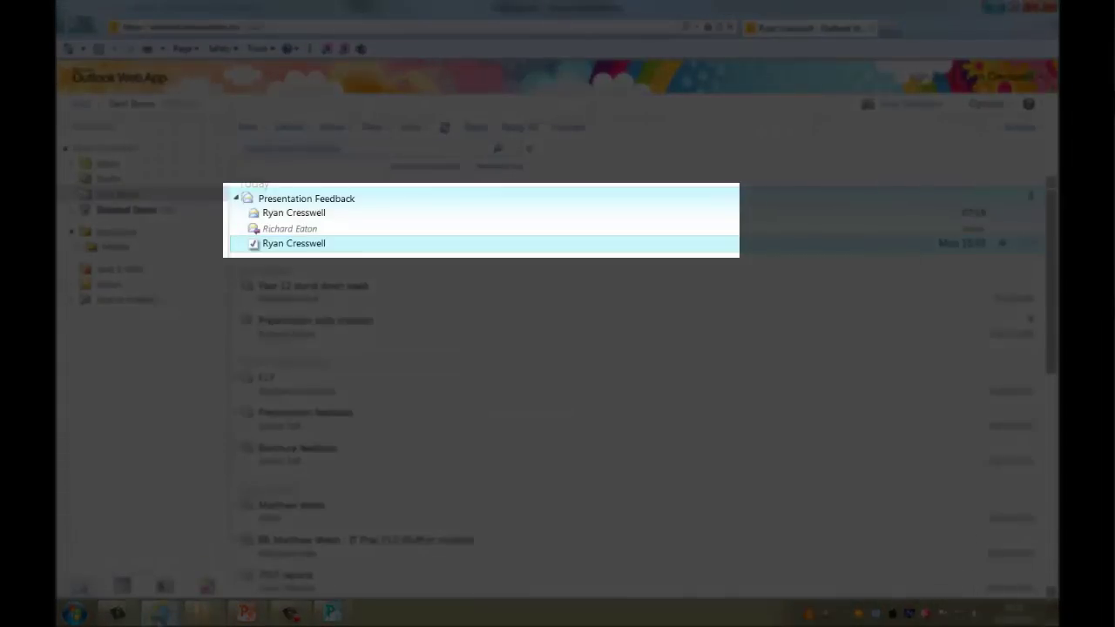
{"action": "left_click", "coordinate": [275, 542]}
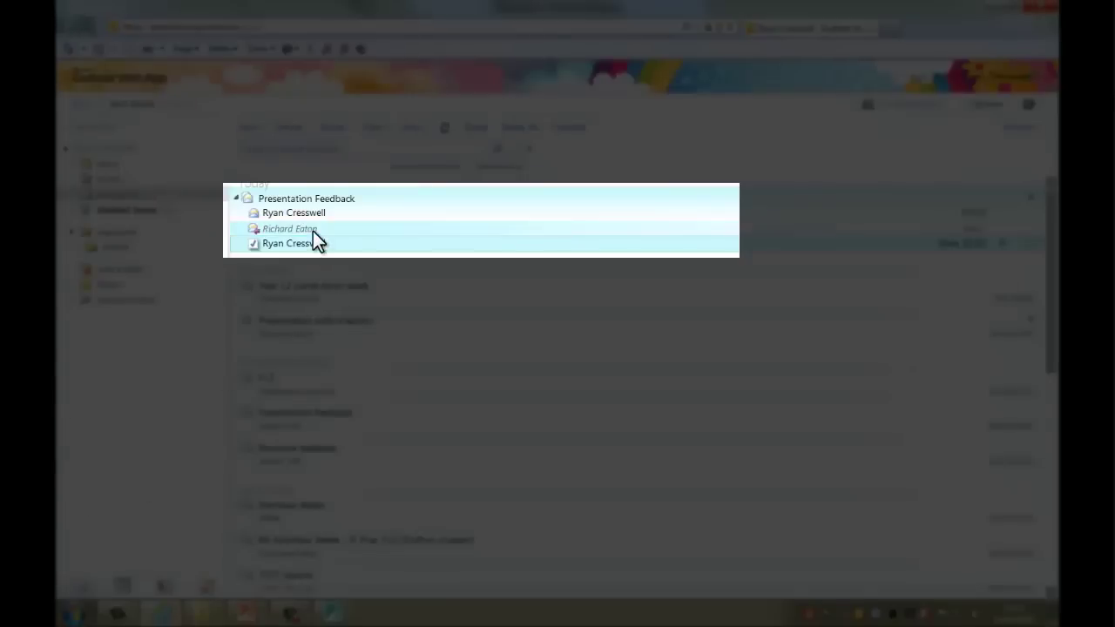
{"action": "left_click", "coordinate": [314, 229]}
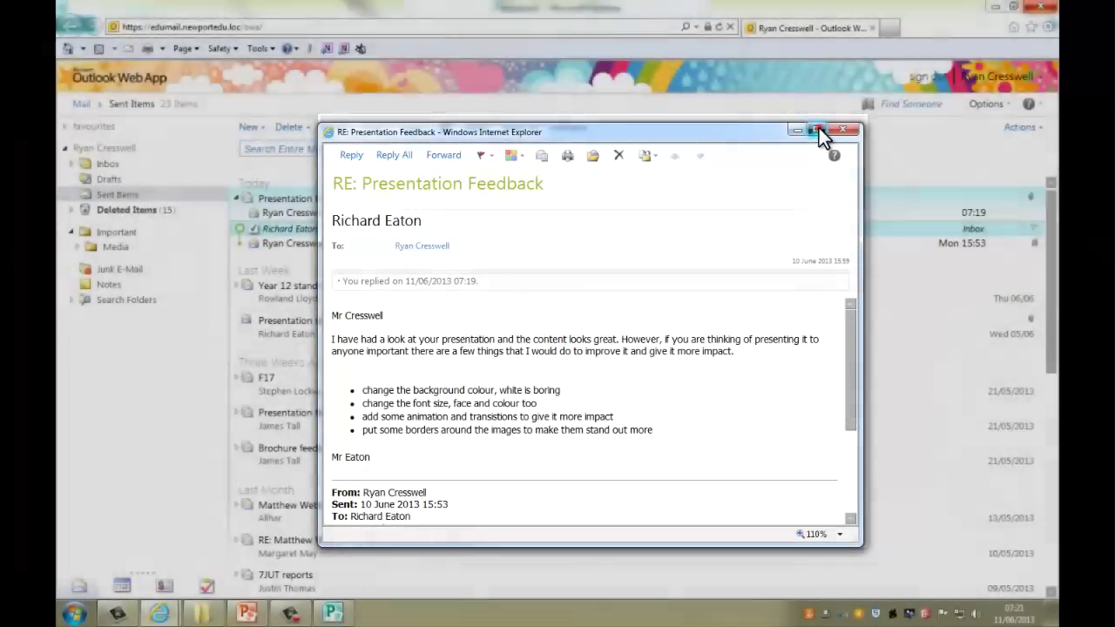
{"action": "left_click", "coordinate": [818, 131]}
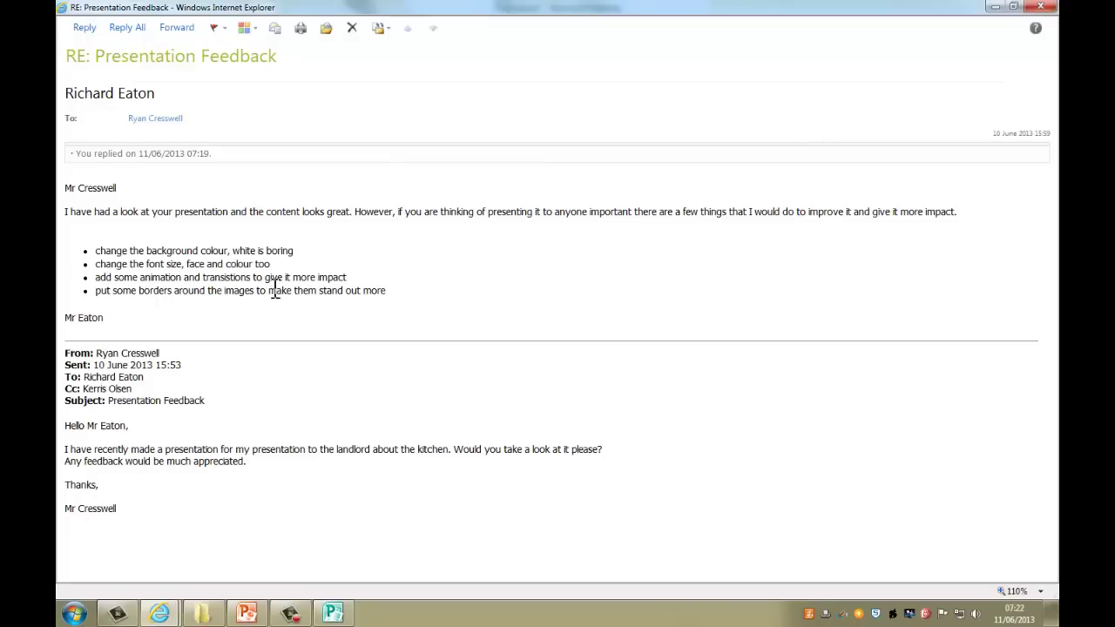
Step: Paste the feedback email screenshot as a picture onto page 2 of the Publisher document
{"action": "left_click", "coordinate": [334, 614]}
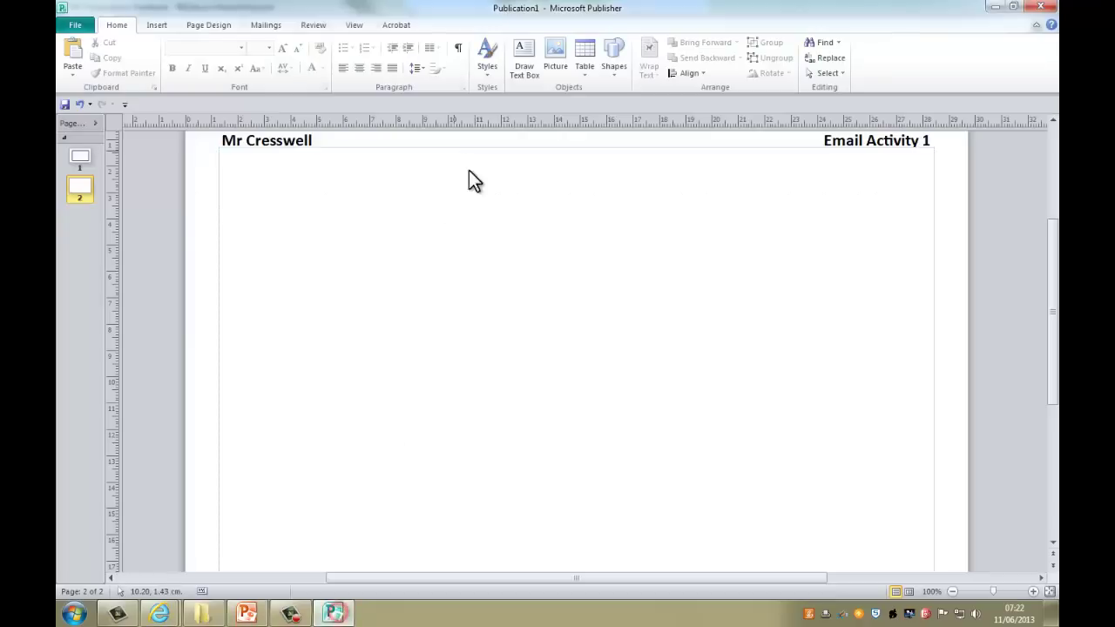
{"action": "right_click", "coordinate": [481, 225]}
{"action": "left_click", "coordinate": [383, 264]}
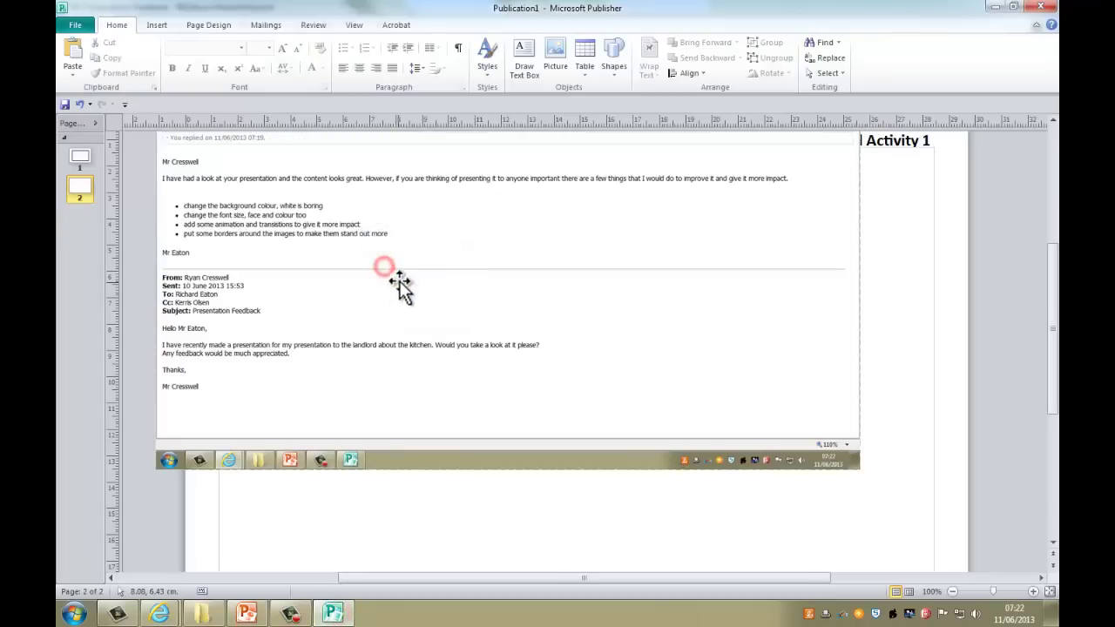
Step: Resize the screenshot to about 25.57 × 15.98 cm and place it just below the Mr Cresswell header
{"action": "left_click_drag", "start_coordinate": [398, 284], "coordinate": [638, 342]}
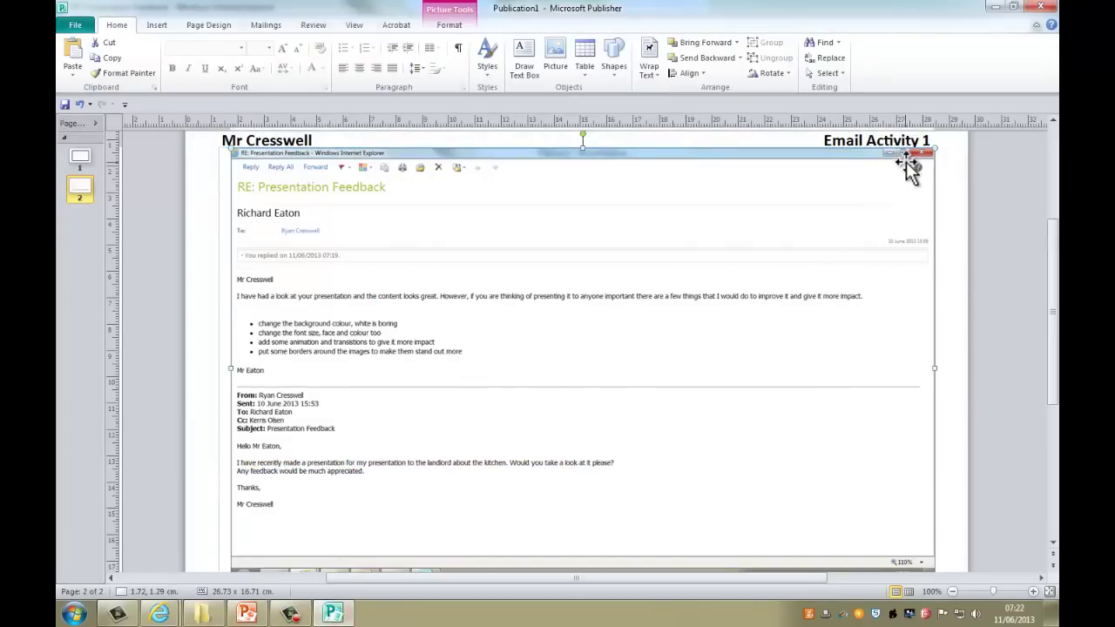
{"action": "left_click_drag", "start_coordinate": [934, 149], "coordinate": [891, 188]}
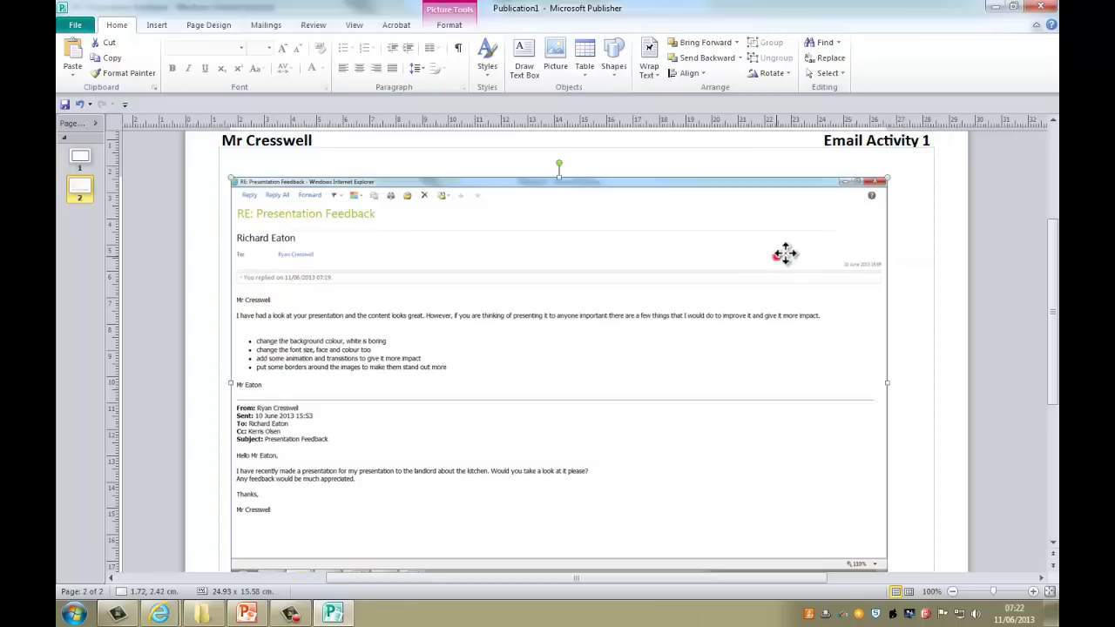
{"action": "left_click_drag", "start_coordinate": [784, 252], "coordinate": [815, 244]}
{"action": "scroll", "coordinate": [941, 467], "scroll_direction": "down", "scroll_amount": 1}
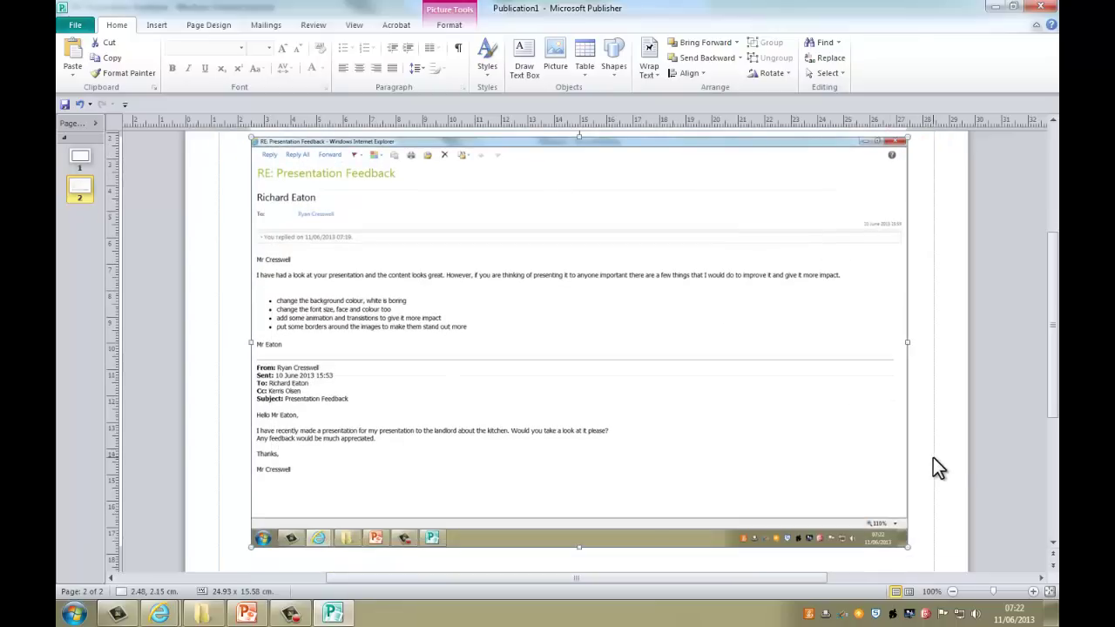
{"action": "left_click_drag", "start_coordinate": [256, 546], "coordinate": [235, 558]}
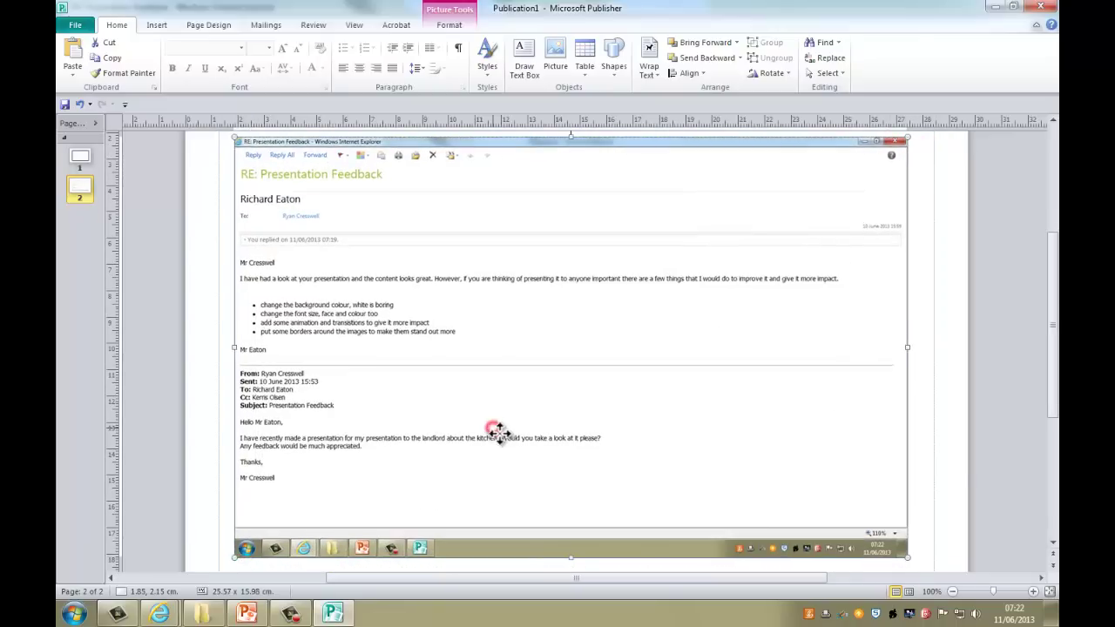
{"action": "left_click_drag", "start_coordinate": [498, 435], "coordinate": [507, 442]}
{"action": "scroll", "coordinate": [601, 422], "scroll_direction": "up", "scroll_amount": 2}
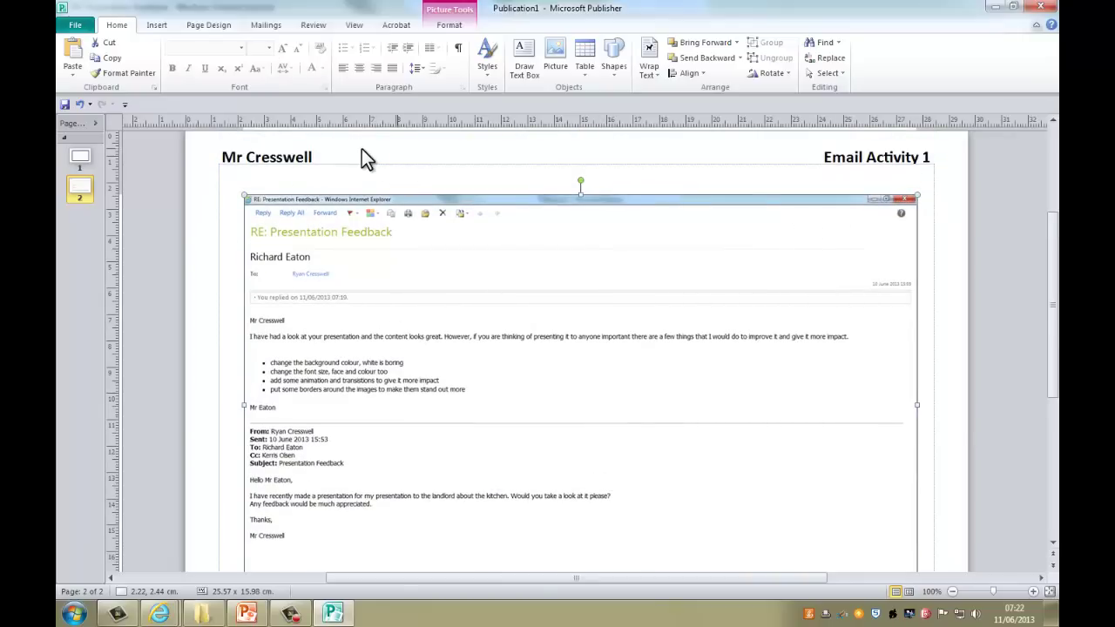
Step: Give the page 2 email screenshot a 4½ pt border
{"action": "double_click", "coordinate": [538, 284]}
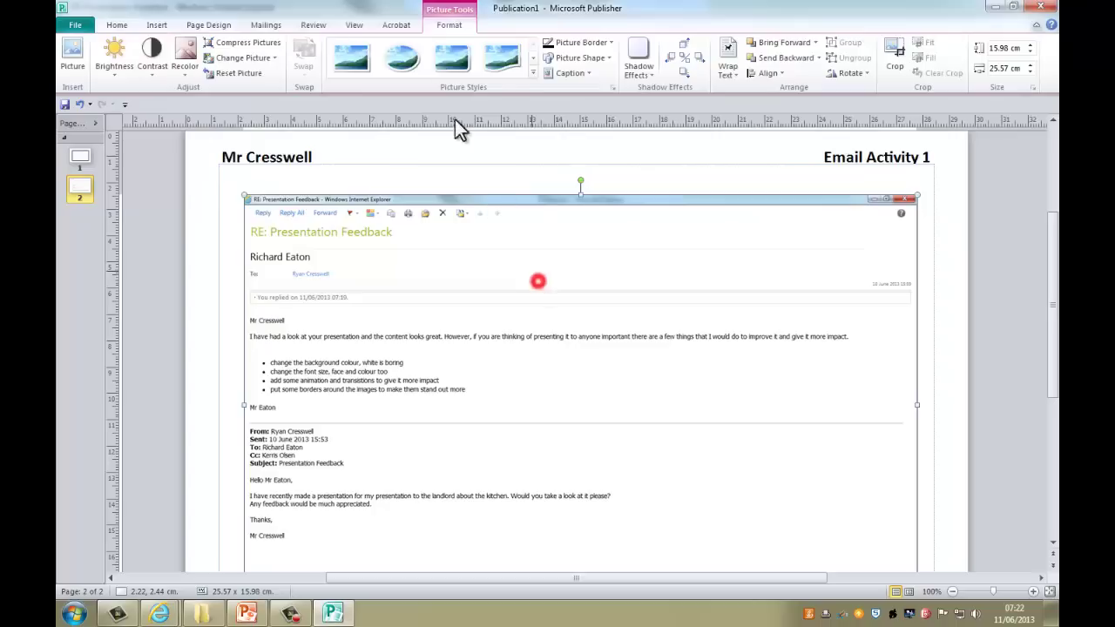
{"action": "left_click", "coordinate": [589, 45]}
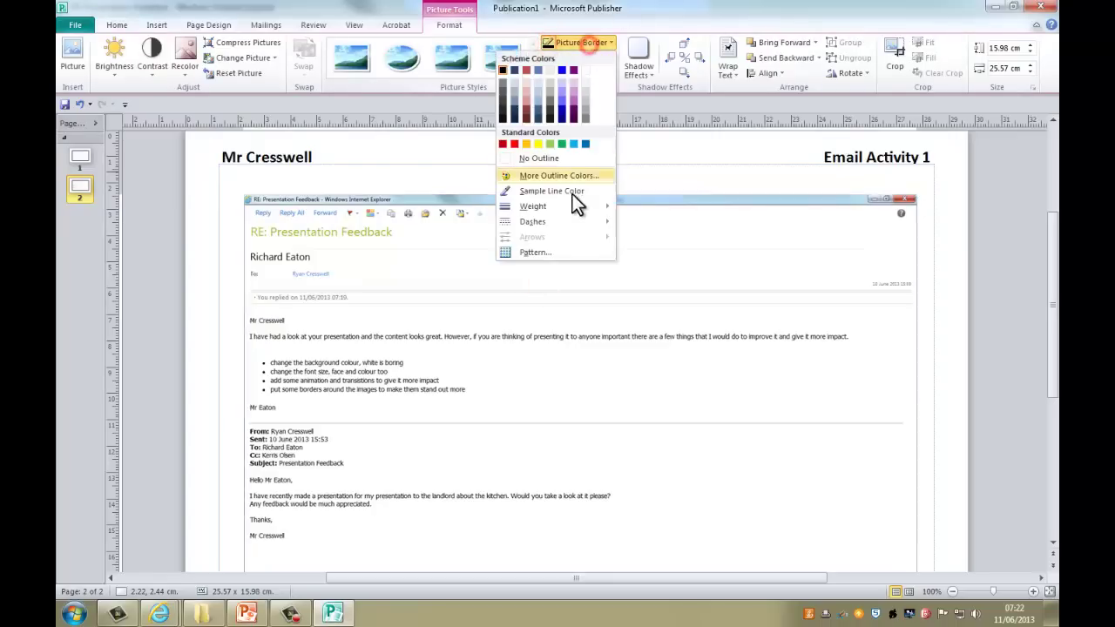
{"action": "mouse_move", "coordinate": [570, 206]}
{"action": "left_click", "coordinate": [444, 315]}
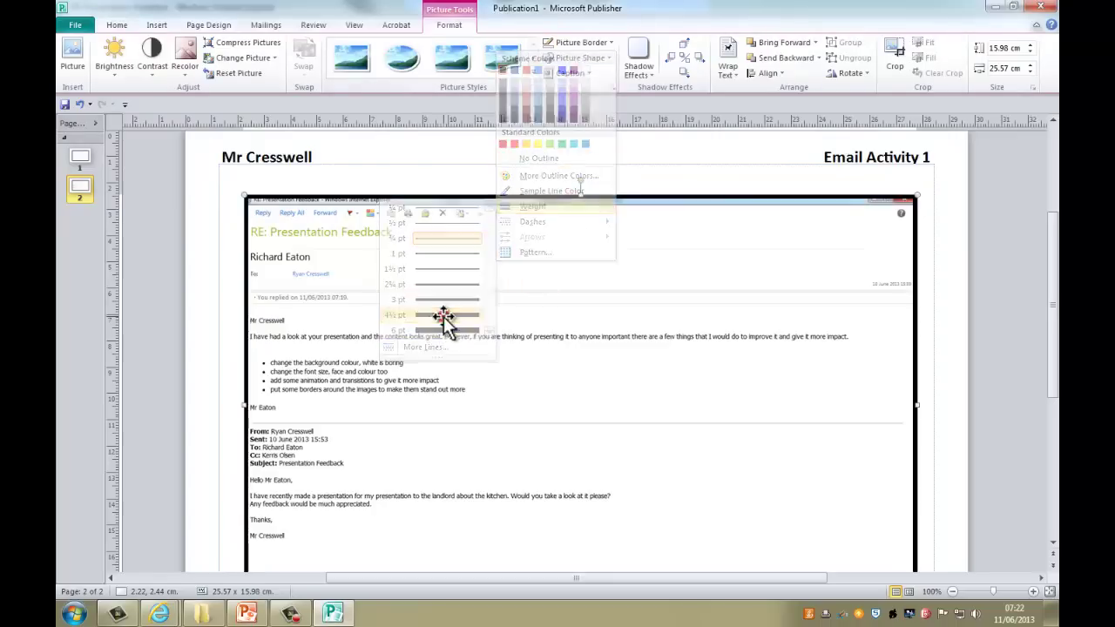
{"action": "left_click", "coordinate": [207, 321]}
Step: Insert one blank page after page 2
{"action": "right_click", "coordinate": [81, 191]}
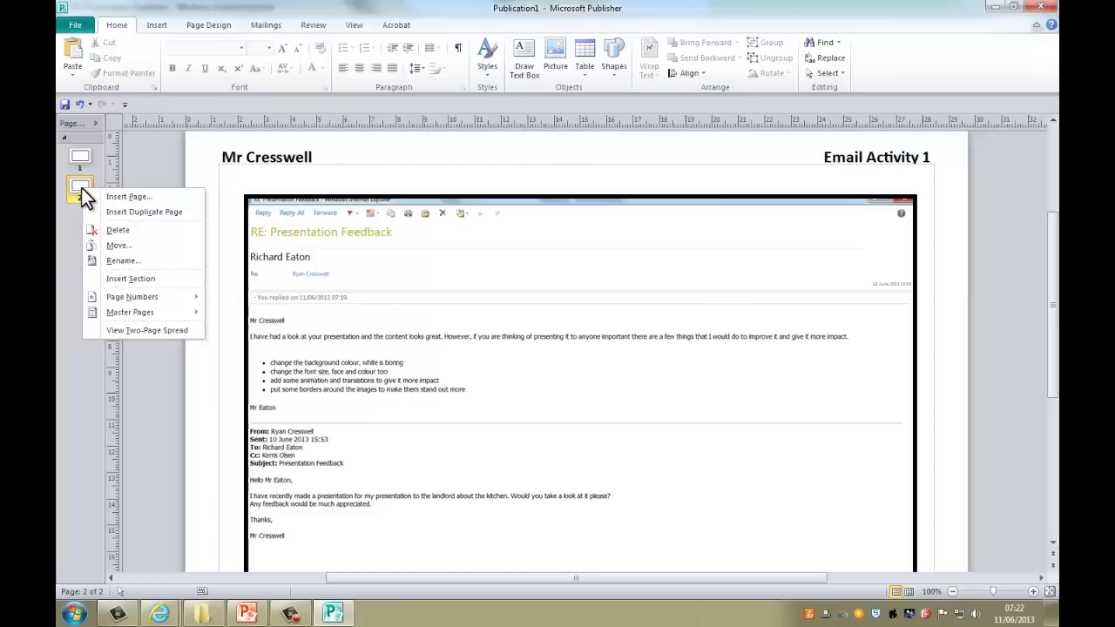
{"action": "left_click", "coordinate": [150, 196]}
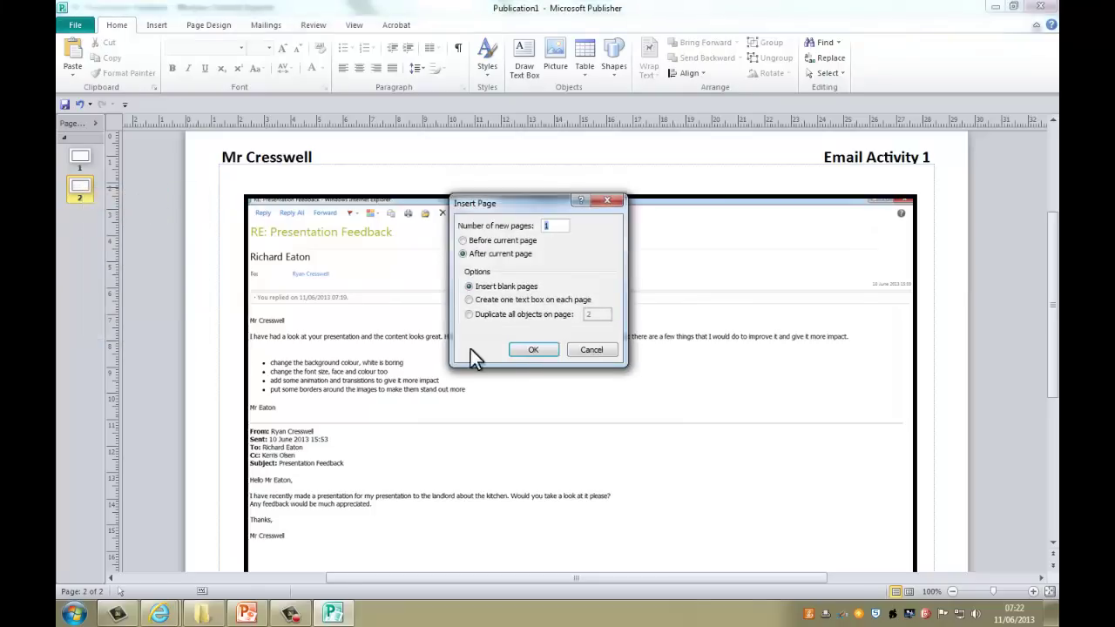
{"action": "left_click", "coordinate": [521, 352]}
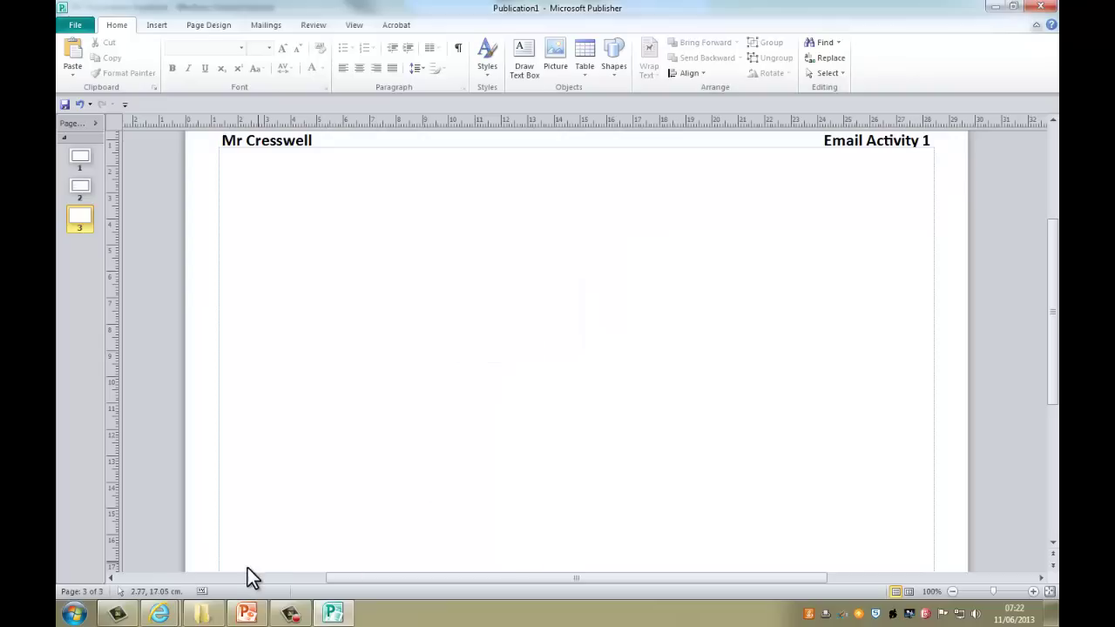
Step: Open the sent thank-you reply to RE: Presentation Feedback in its own maximized Outlook window
{"action": "mouse_move", "coordinate": [165, 615]}
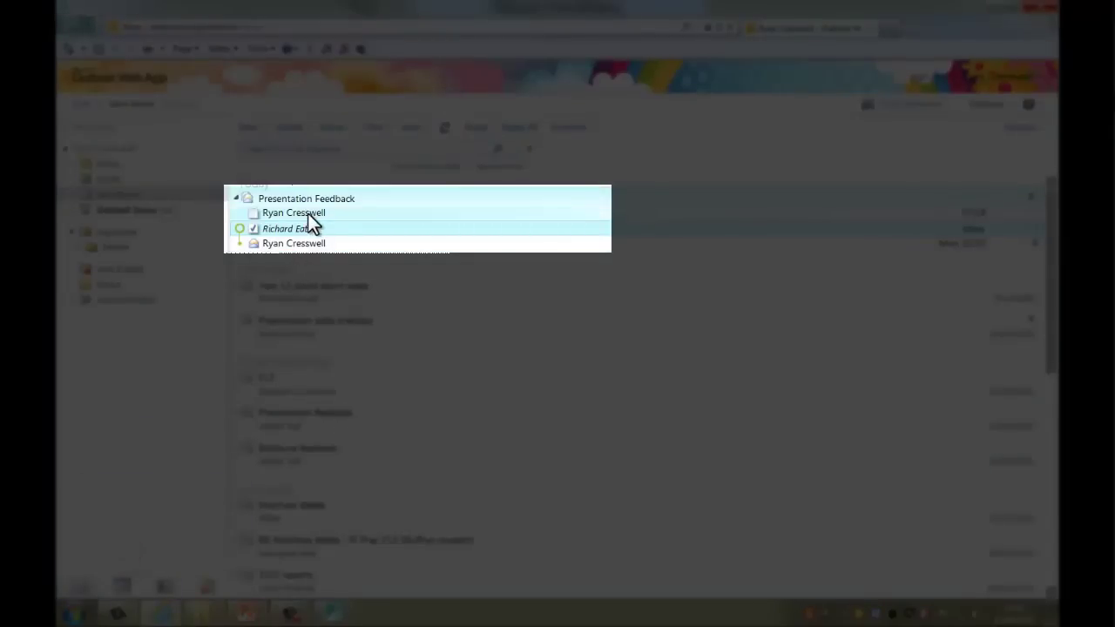
{"action": "double_click", "coordinate": [317, 215]}
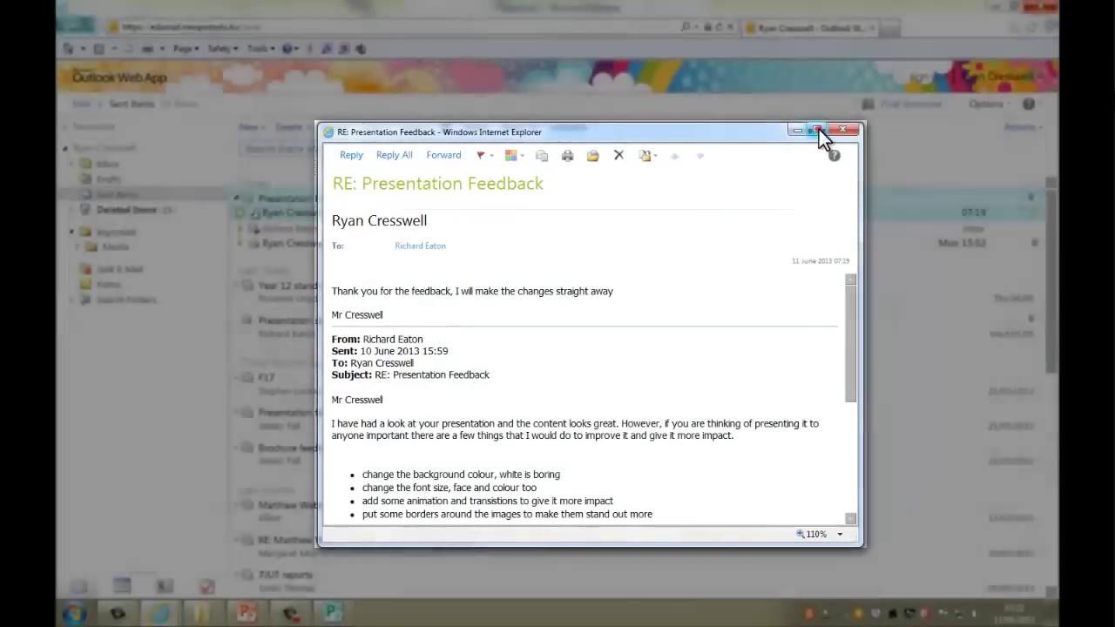
{"action": "left_click", "coordinate": [819, 129]}
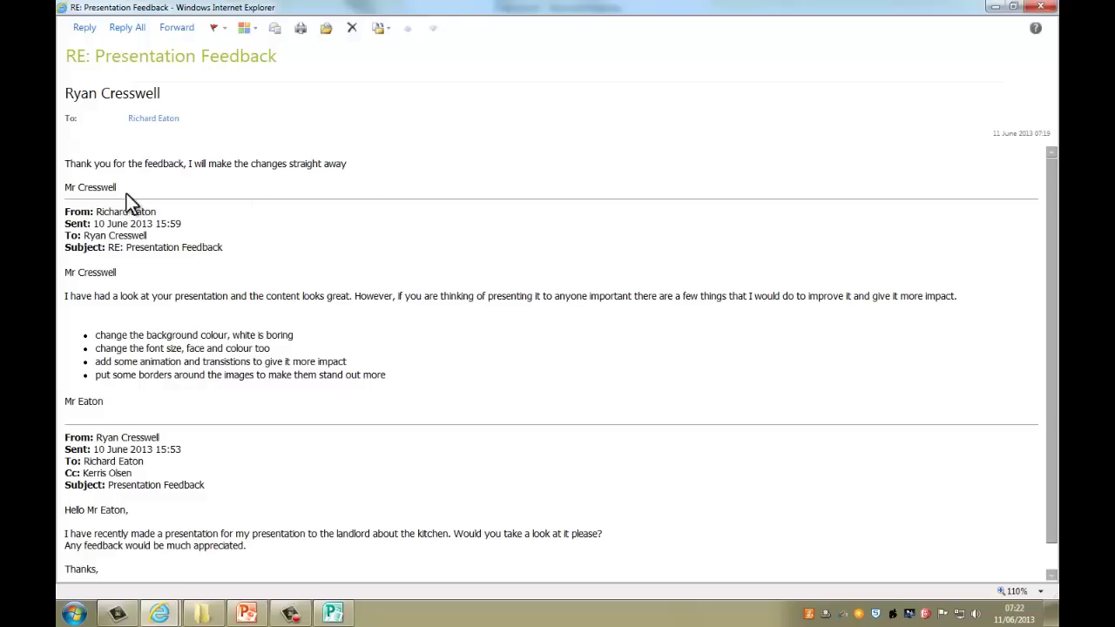
Step: Paste the thank-you reply screenshot onto page 3, sized about 26.23 × 16.39 cm under the header
{"action": "left_click", "coordinate": [329, 617]}
{"action": "right_click", "coordinate": [257, 350]}
{"action": "left_click", "coordinate": [283, 391]}
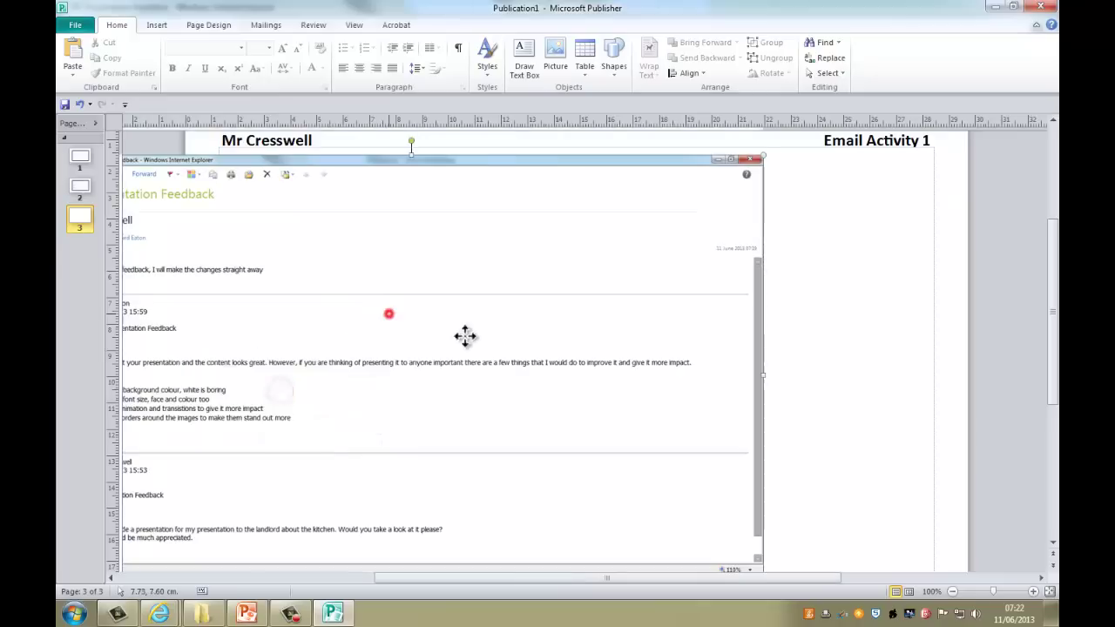
{"action": "left_click_drag", "start_coordinate": [465, 337], "coordinate": [559, 361]}
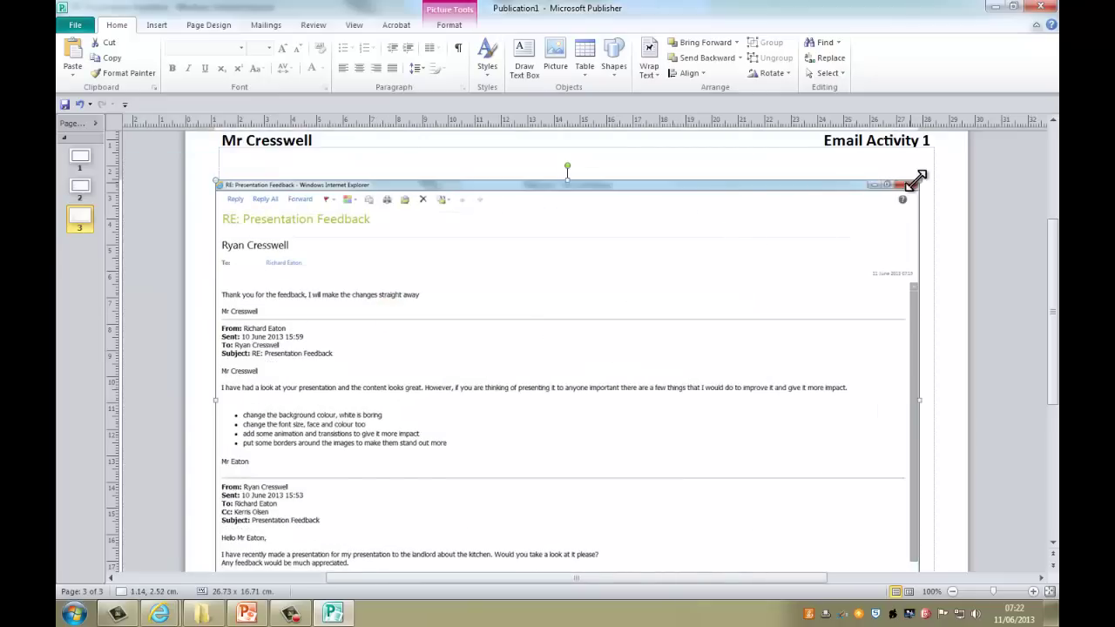
{"action": "left_click_drag", "start_coordinate": [917, 179], "coordinate": [909, 188]}
{"action": "left_click_drag", "start_coordinate": [836, 244], "coordinate": [856, 228]}
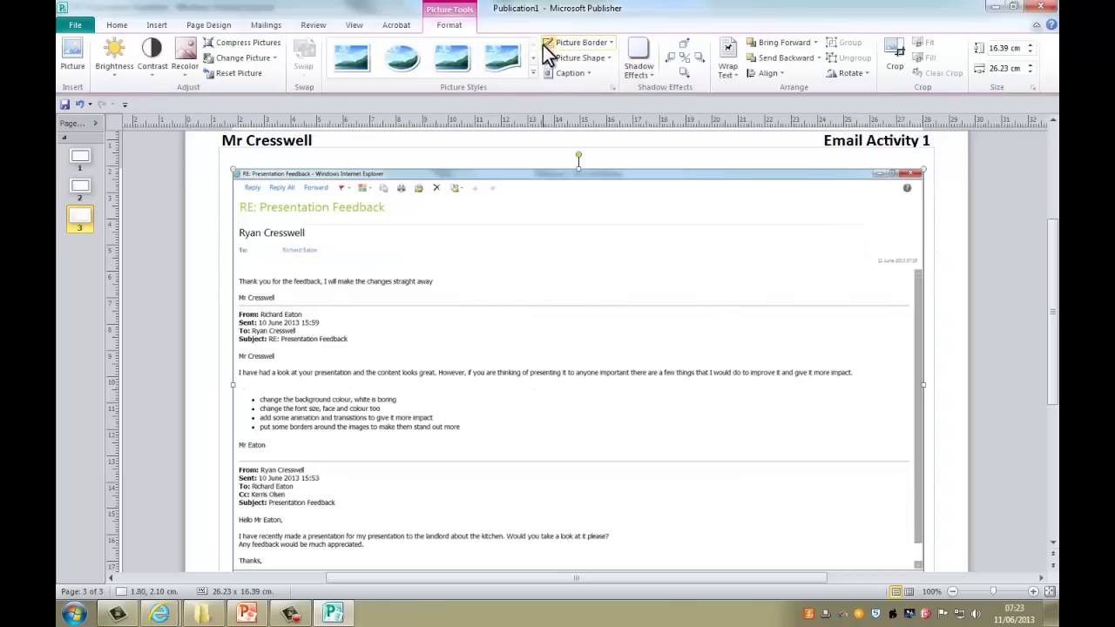
Step: Frame the page 3 screenshot with a thick black picture border
{"action": "left_click", "coordinate": [562, 45]}
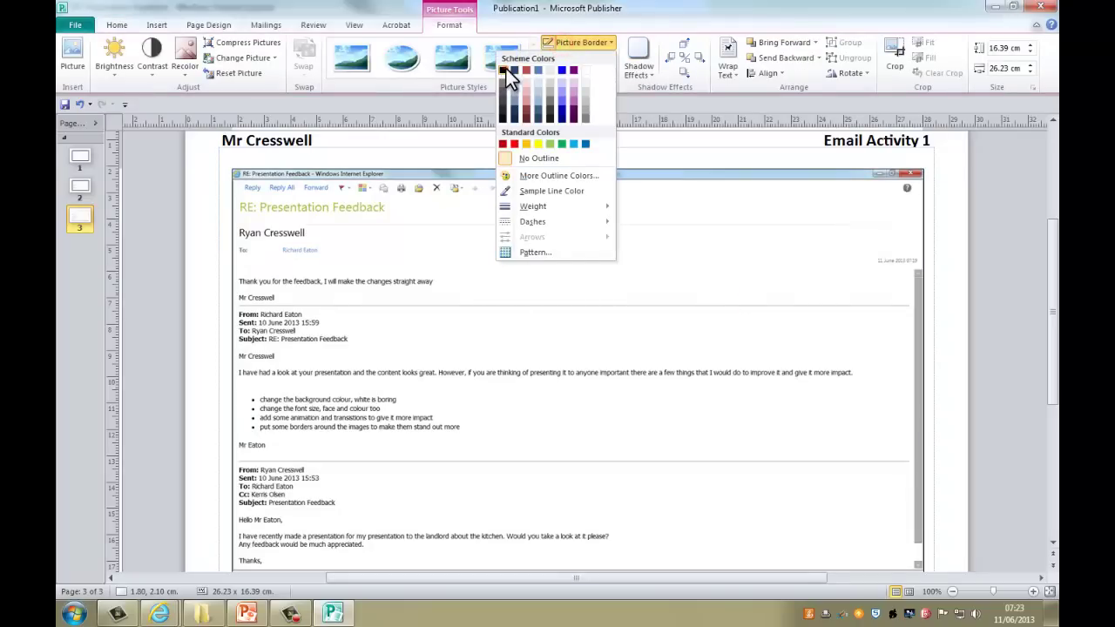
{"action": "left_click", "coordinate": [506, 69]}
{"action": "left_click", "coordinate": [585, 44]}
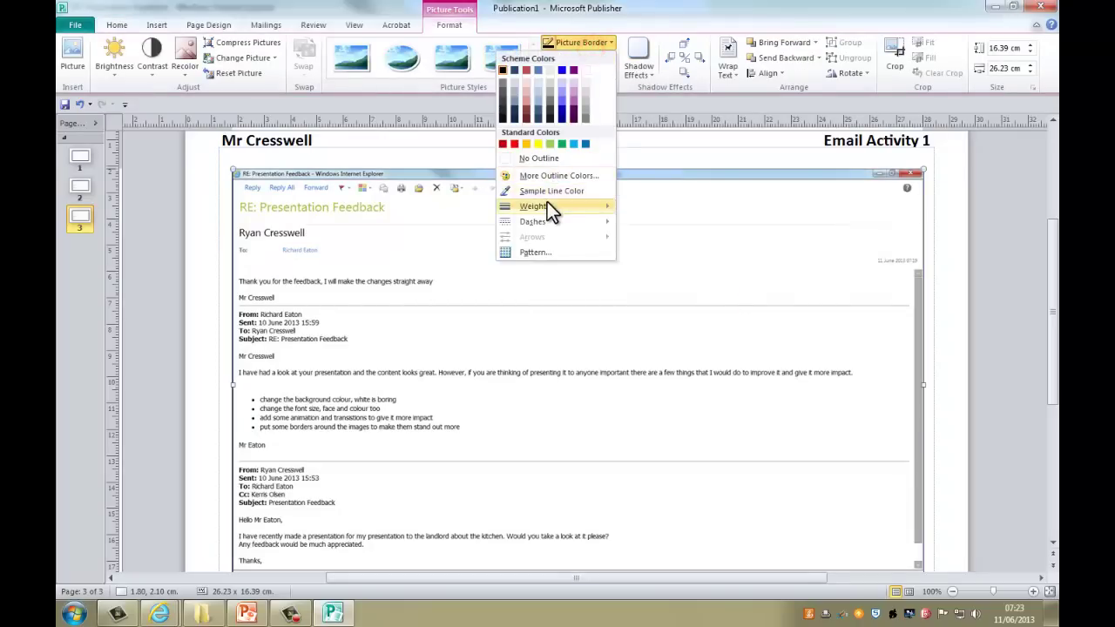
{"action": "mouse_move", "coordinate": [547, 205]}
{"action": "left_click", "coordinate": [460, 316]}
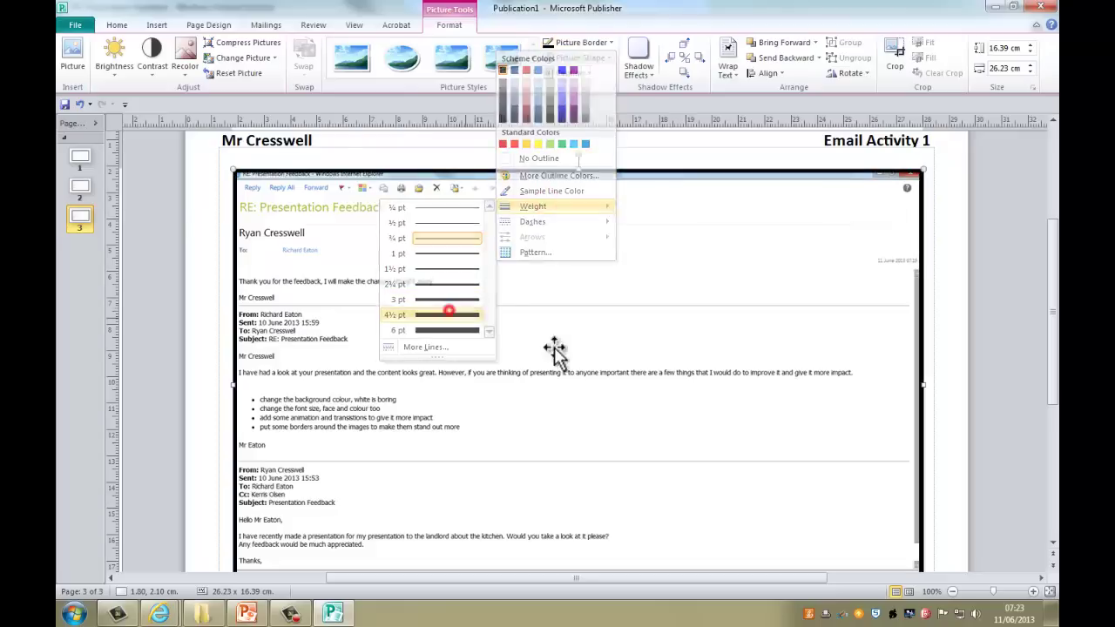
{"action": "left_click", "coordinate": [942, 257]}
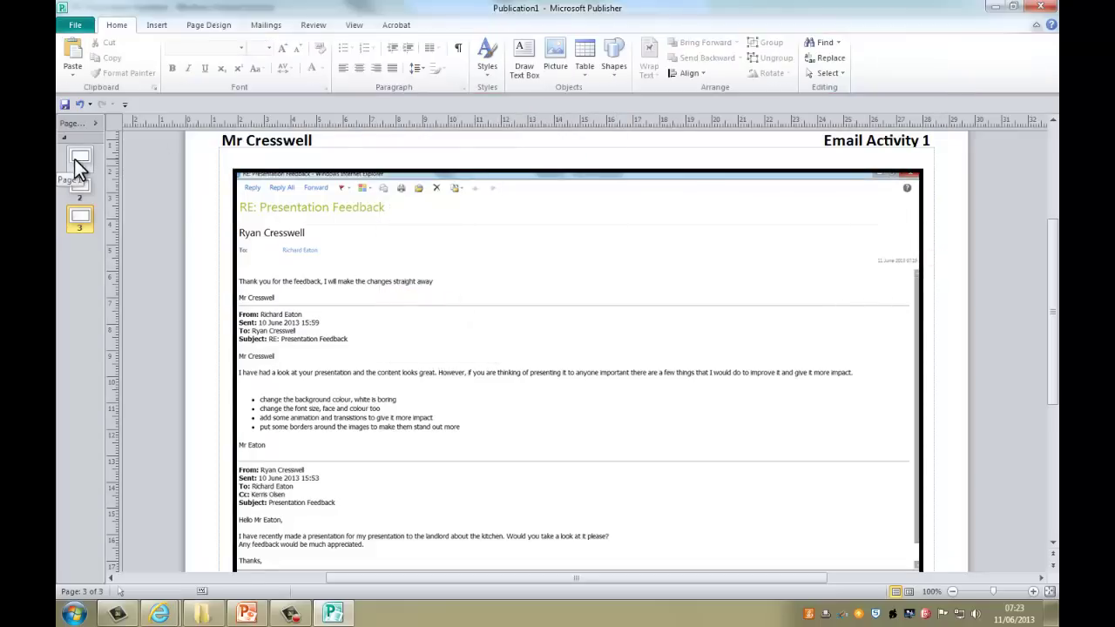
{"action": "left_click", "coordinate": [77, 166]}
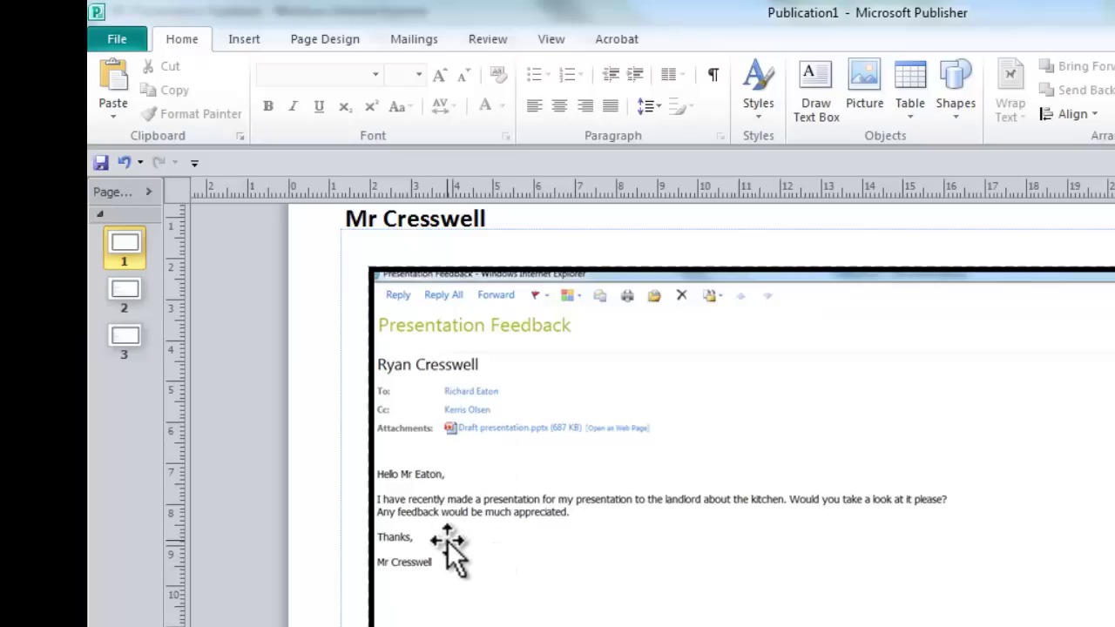
{"action": "left_click", "coordinate": [127, 296]}
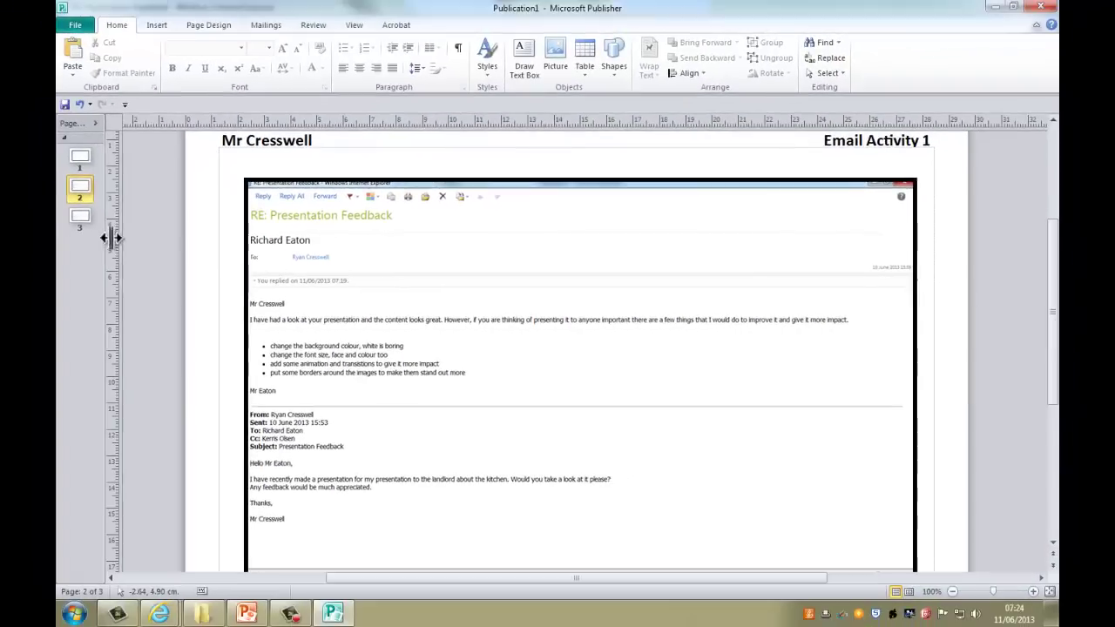
{"action": "left_click", "coordinate": [80, 217]}
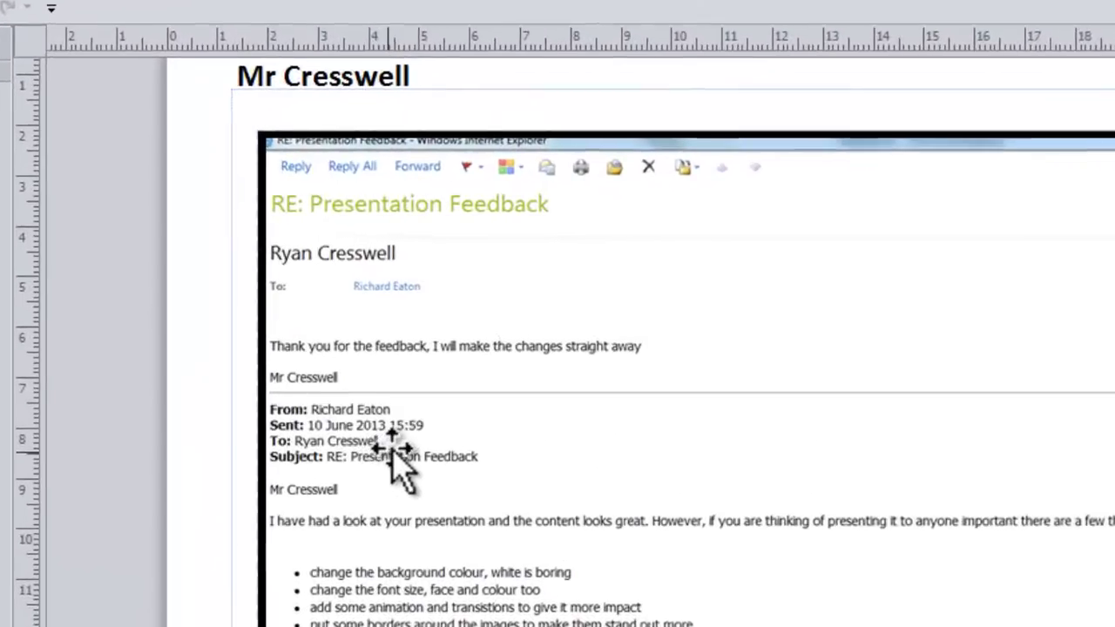